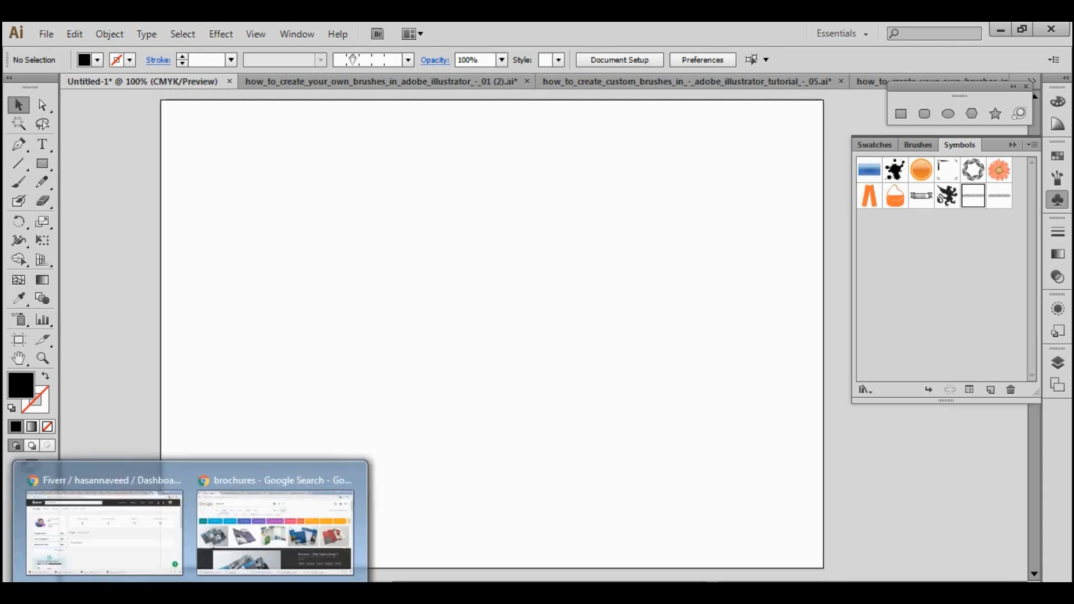
# Switch to the Chrome window and search Google for "wine glass" in a new tab
pyautogui.click(169, 593)
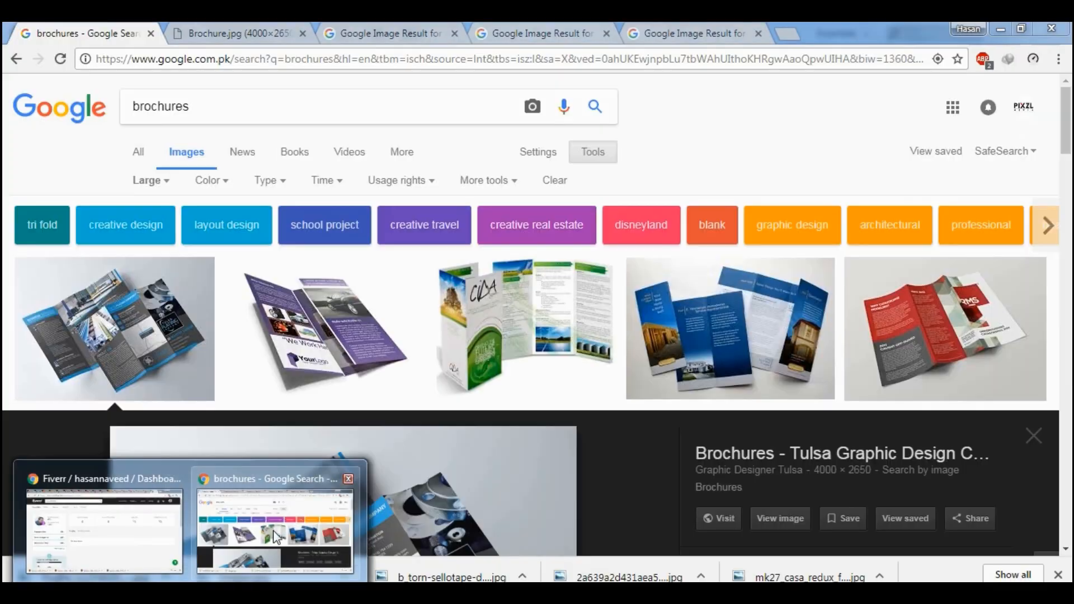
pyautogui.click(273, 531)
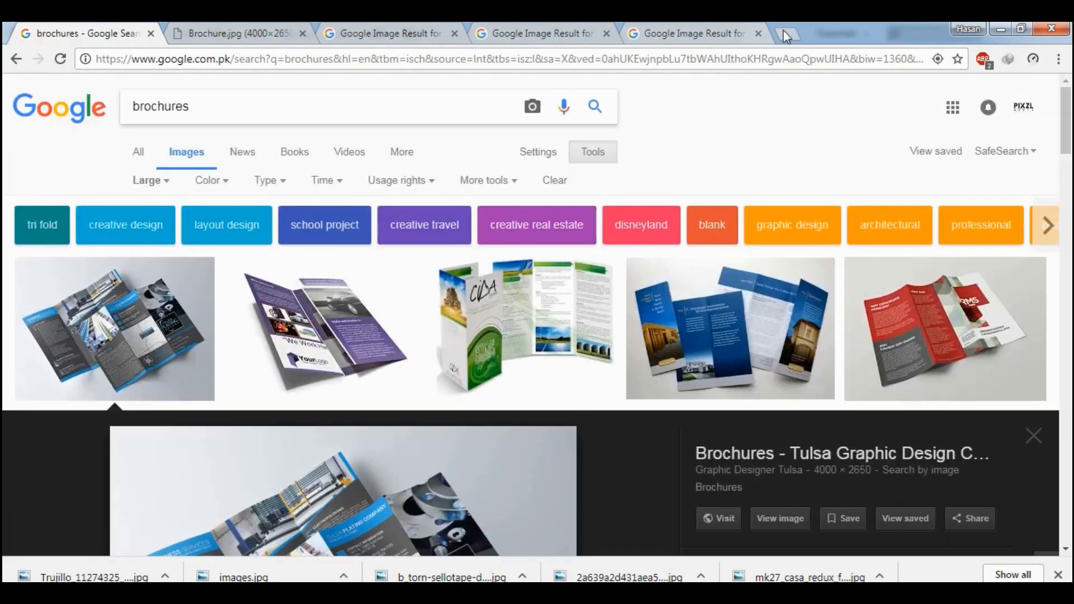
pyautogui.click(788, 34)
pyautogui.write('wine glass')
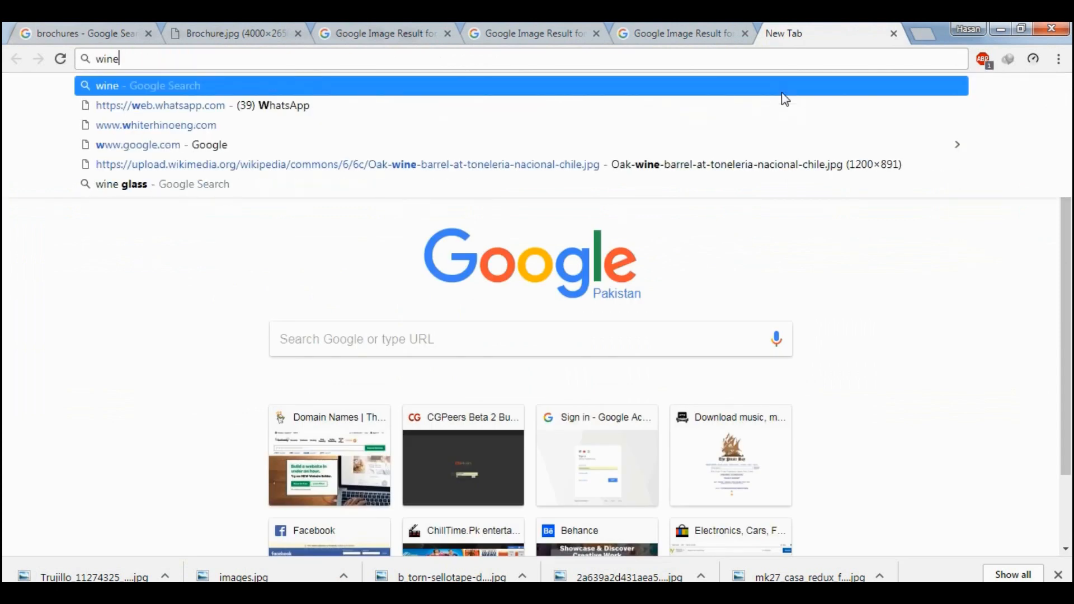
pyautogui.press('Return')
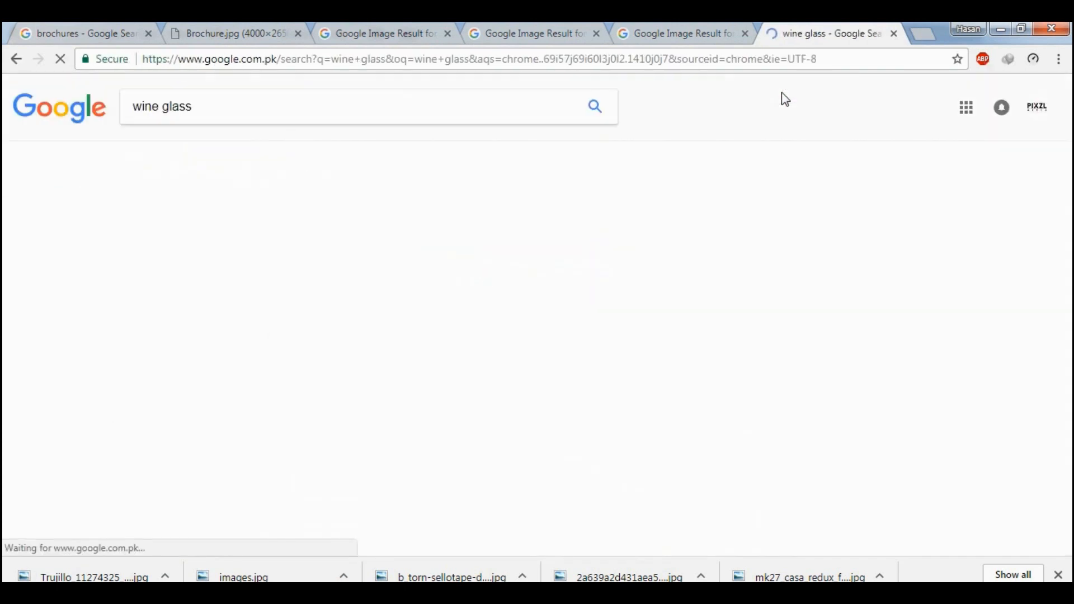
# Open the Target wine glass picture from the image results at full size and copy it
pyautogui.click(568, 249)
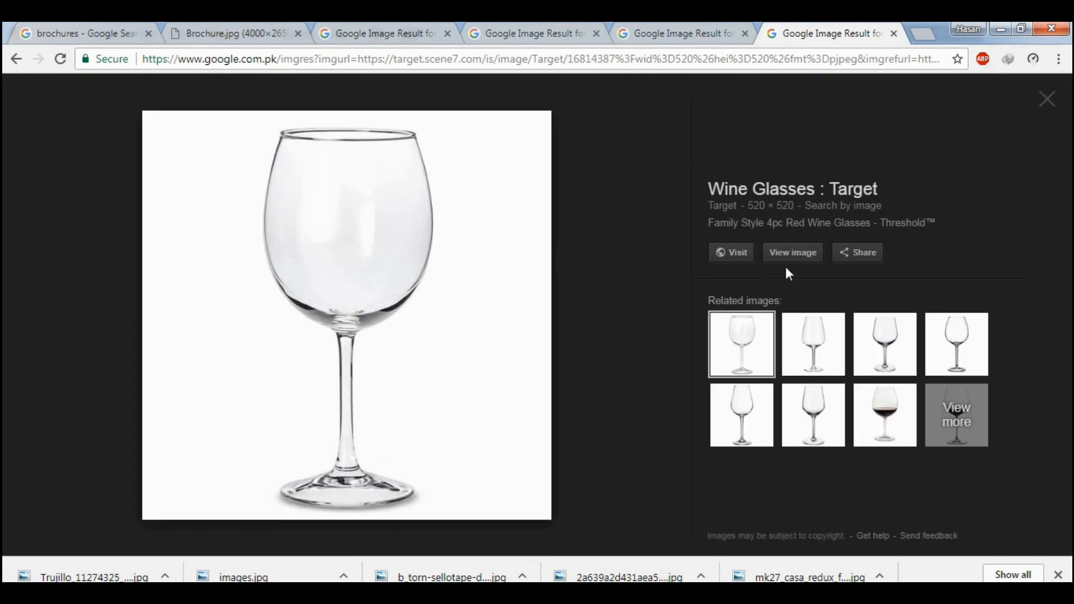
pyautogui.click(789, 254)
pyautogui.rightClick(547, 277)
pyautogui.click(613, 326)
# Switch to Illustrator, paste the wine glass image and center it horizontally and vertically on the artboard
pyautogui.hotkey('alt', 'Tab')
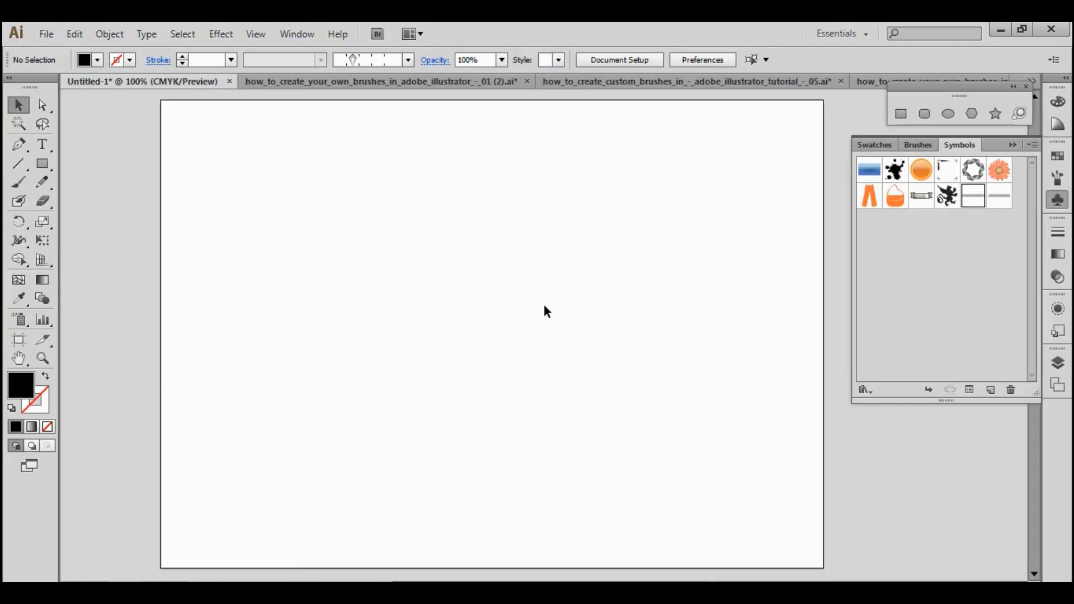
pyautogui.hotkey('ctrl', 'v')
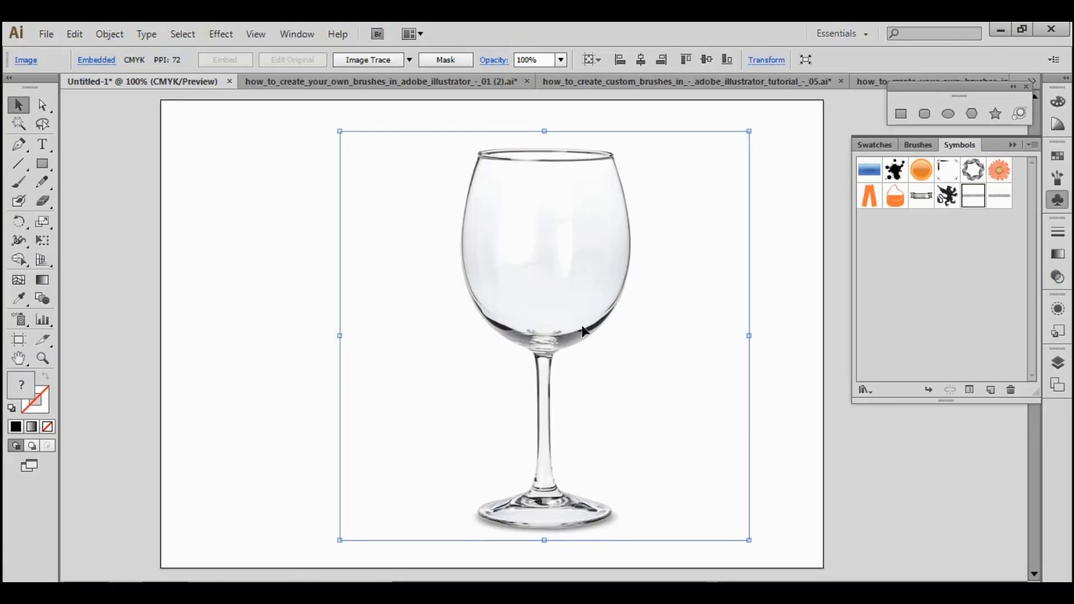
pyautogui.click(641, 59)
pyautogui.click(707, 60)
pyautogui.click(744, 305)
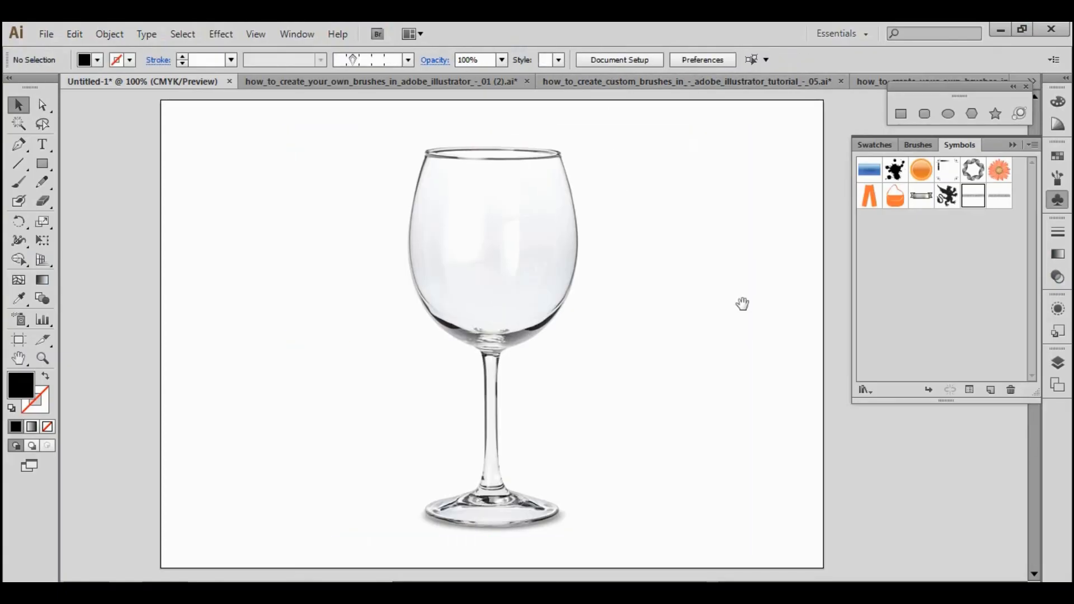
# Lock Layer 1 with the wine glass image and create a new layer above it for tracing
pyautogui.click(623, 293)
pyautogui.click(1058, 363)
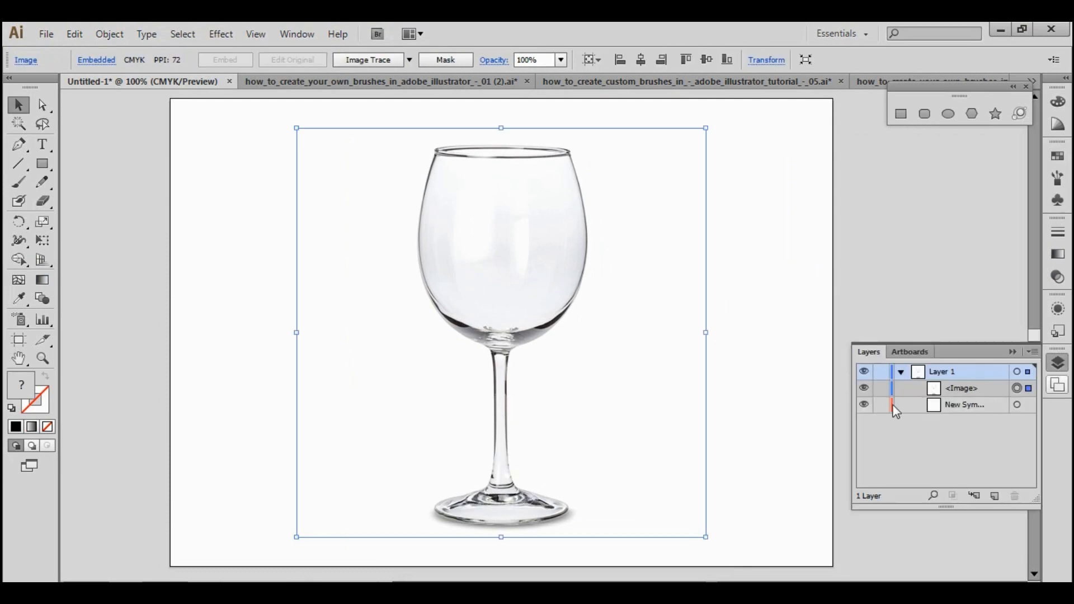
pyautogui.click(880, 374)
pyautogui.click(994, 497)
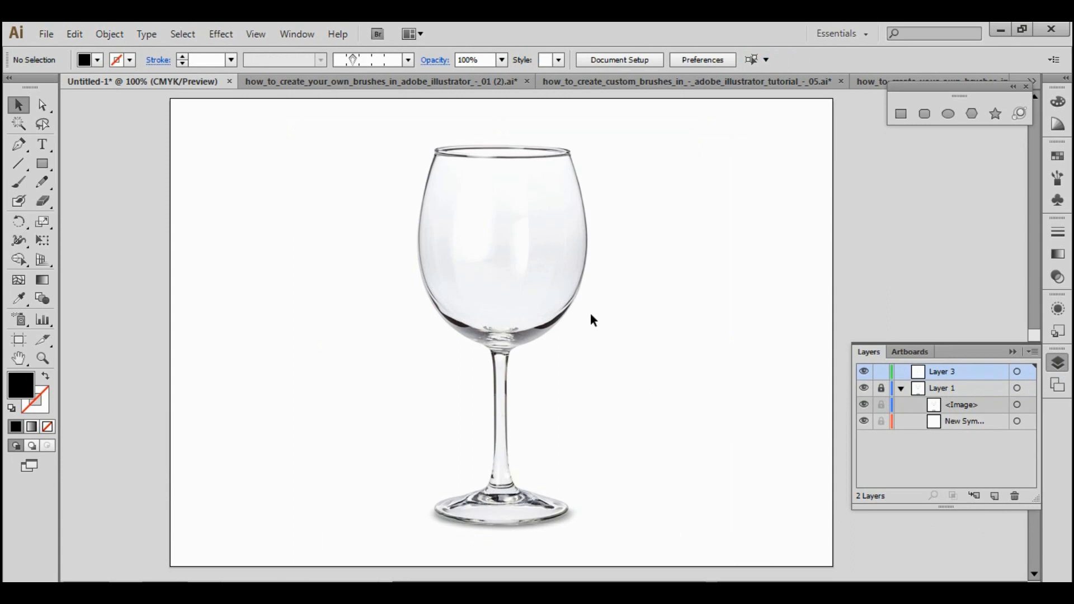
# Trace the right half of the glass's foot with the Pen tool, from the bottom center around the edge to the lower stem
pyautogui.hotkey('ctrl', '+')
pyautogui.moveTo(507, 304); pyautogui.dragTo(535, 407)
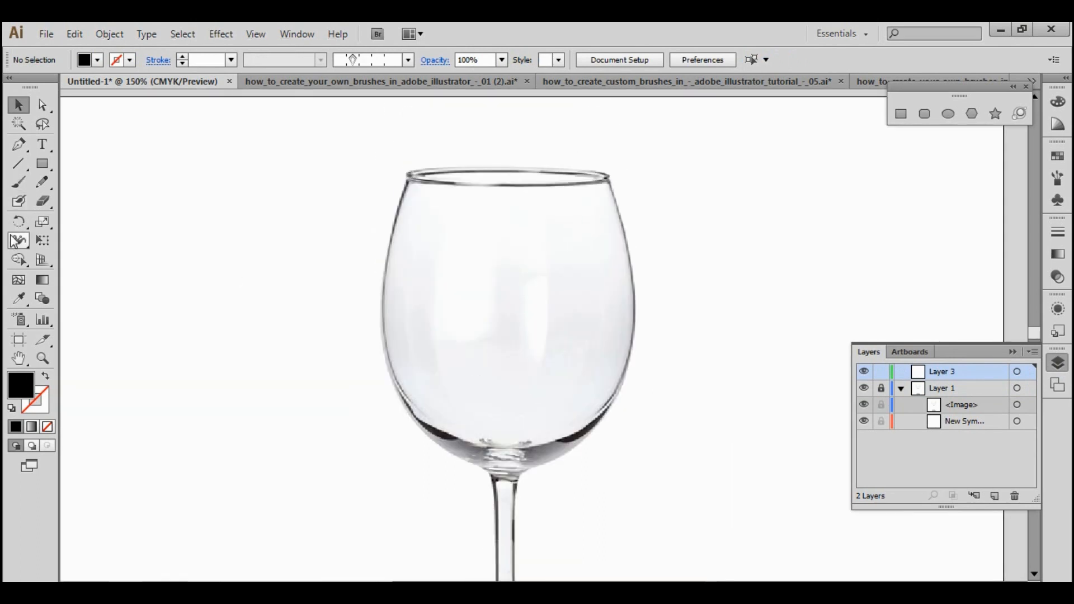
pyautogui.click(20, 145)
pyautogui.scroll(2, 608, 210)
pyautogui.moveTo(599, 202); pyautogui.dragTo(605, 292)
pyautogui.moveTo(637, 453); pyautogui.dragTo(639, 95)
pyautogui.moveTo(629, 554); pyautogui.dragTo(611, 407)
pyautogui.moveTo(610, 528); pyautogui.dragTo(608, 365)
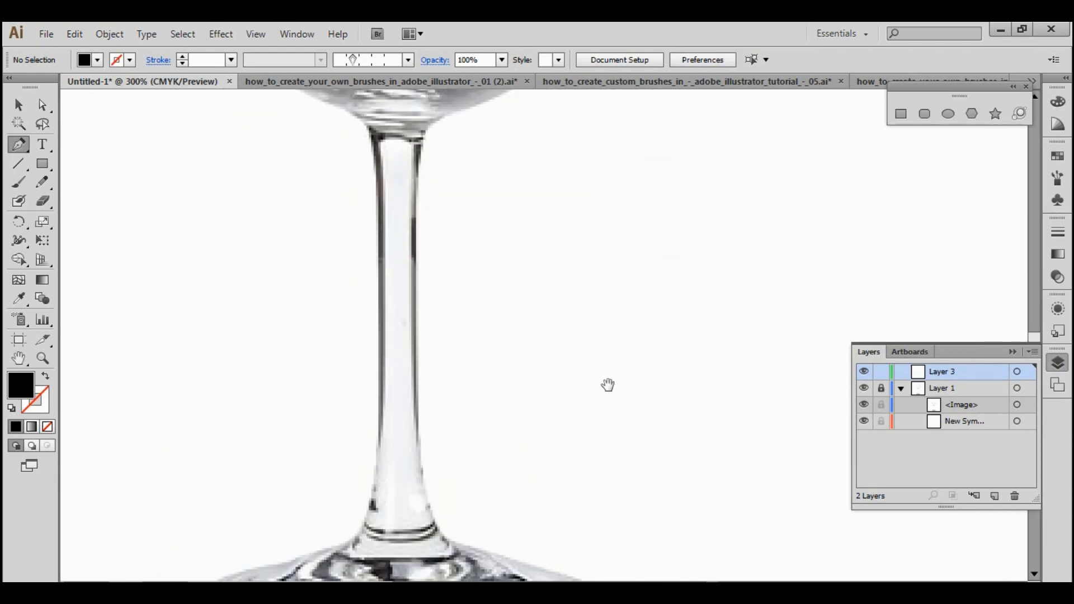
pyautogui.moveTo(429, 425); pyautogui.dragTo(434, 309)
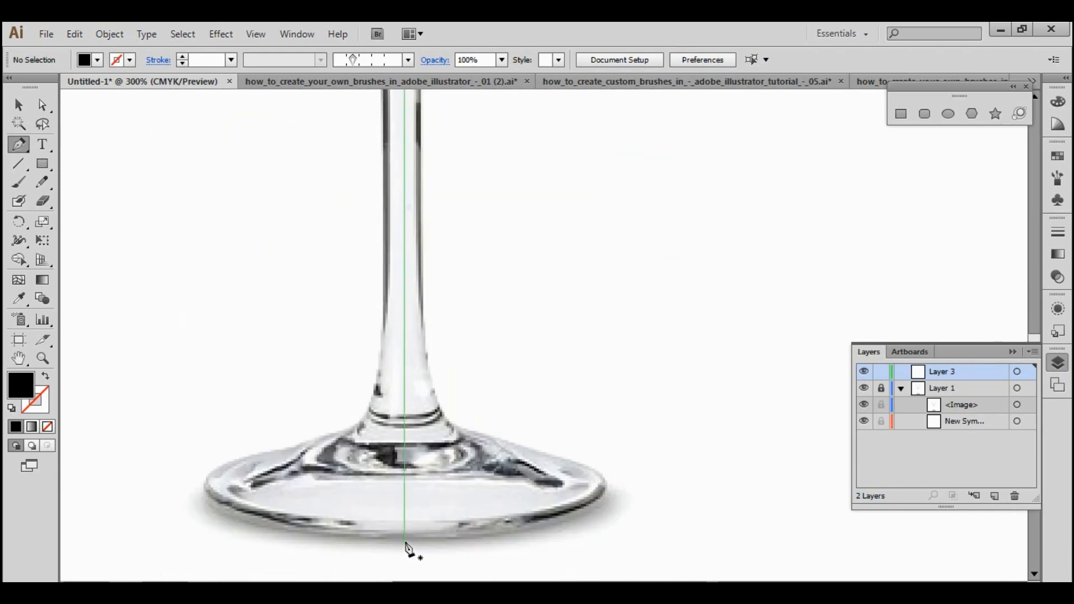
pyautogui.moveTo(404, 541); pyautogui.dragTo(609, 504)
pyautogui.moveTo(605, 460); pyautogui.dragTo(605, 441)
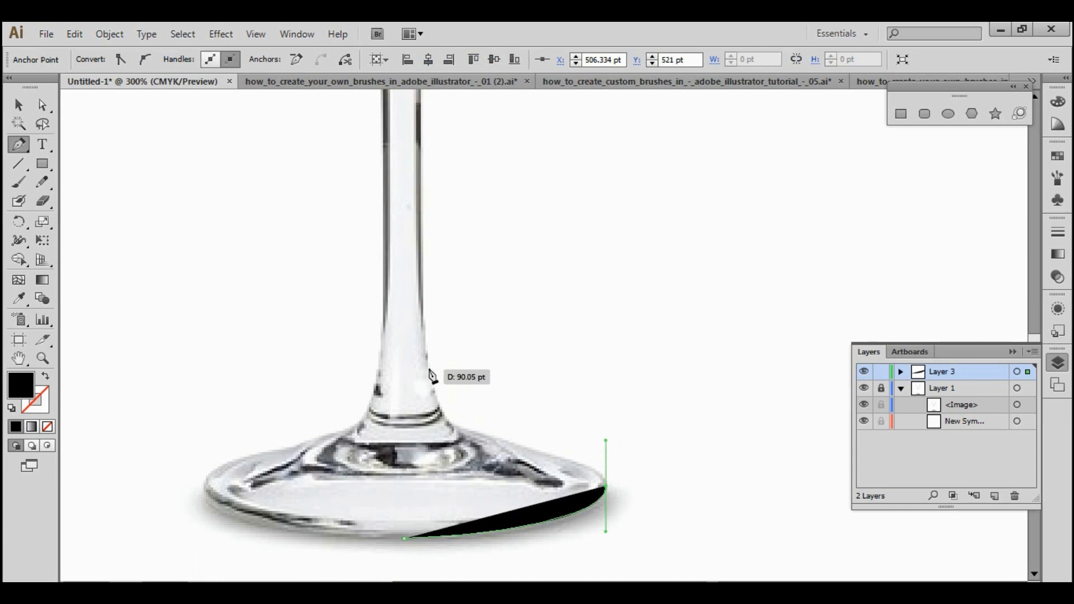
pyautogui.moveTo(412, 266); pyautogui.dragTo(411, 251)
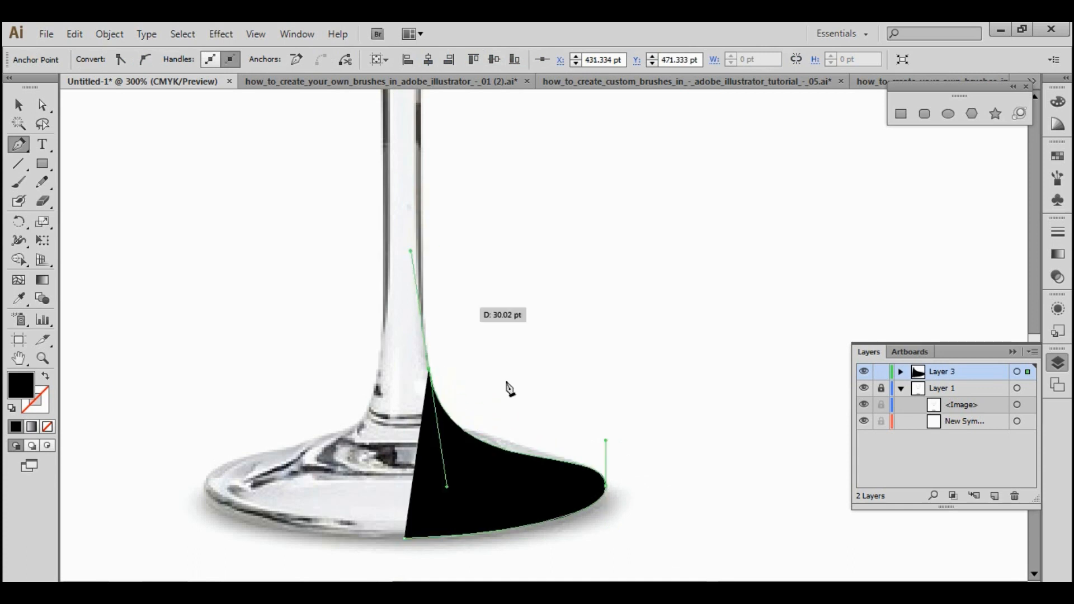
# Swap the path's fill and stroke so only a black outline remains, and extend it up the stem's right edge
pyautogui.hotkey('shift', 'x')
pyautogui.moveTo(606, 440); pyautogui.dragTo(606, 425)
pyautogui.scroll(5, 547, 522)
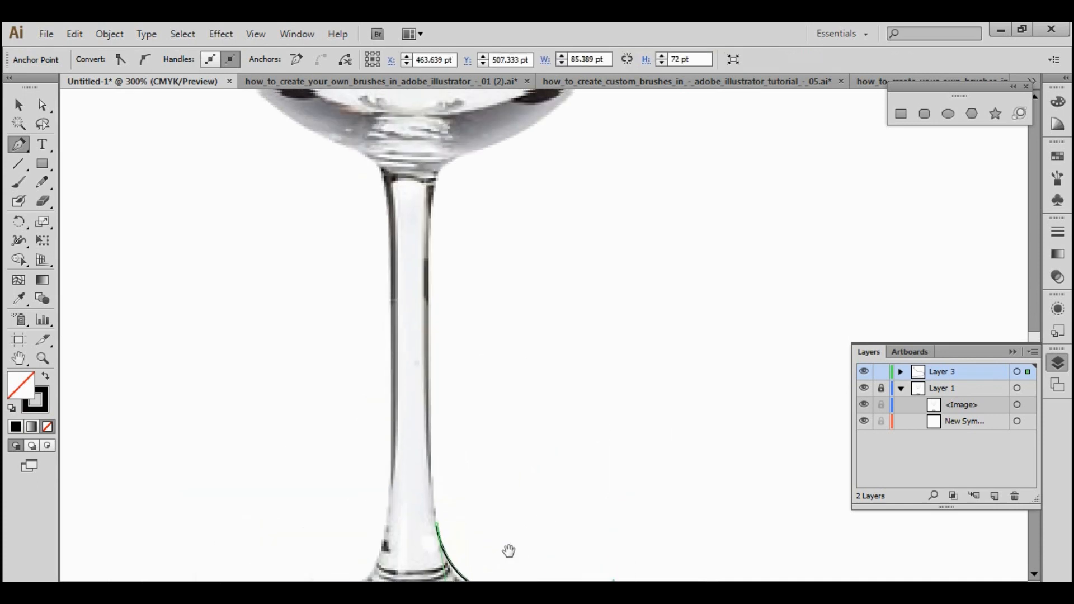
pyautogui.click(429, 164)
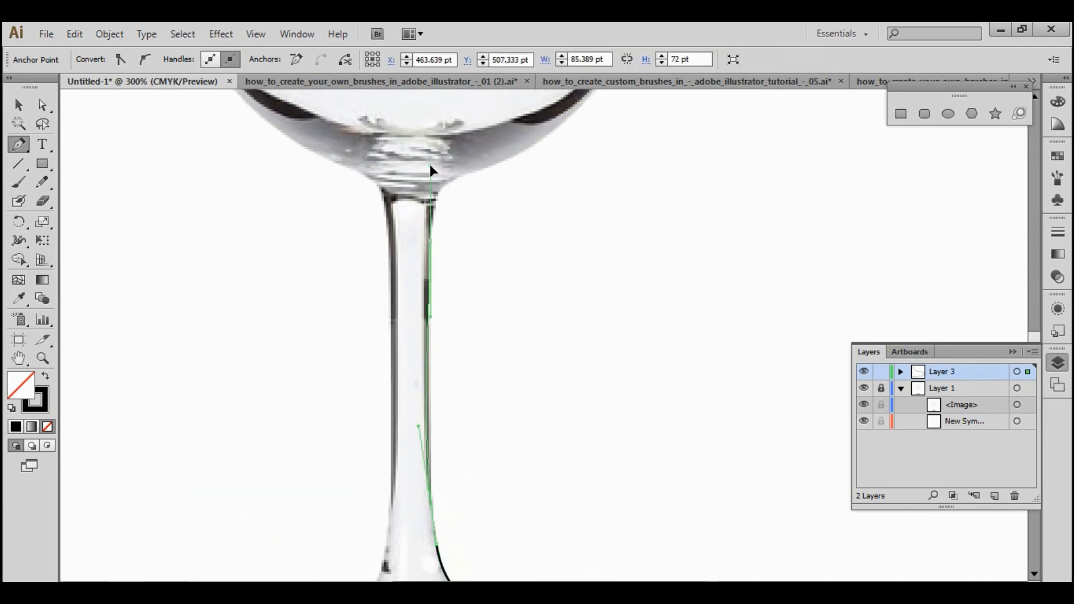
pyautogui.moveTo(458, 266); pyautogui.dragTo(458, 449)
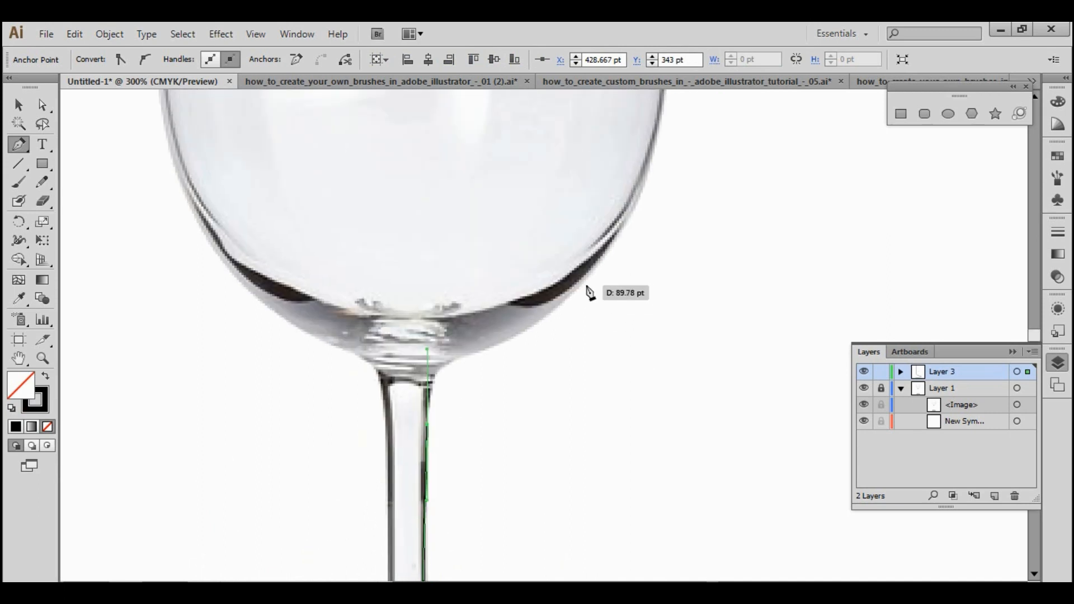
pyautogui.moveTo(580, 288); pyautogui.dragTo(619, 214)
pyautogui.moveTo(428, 353); pyautogui.dragTo(431, 329)
pyautogui.hotkey('shift', 'x')
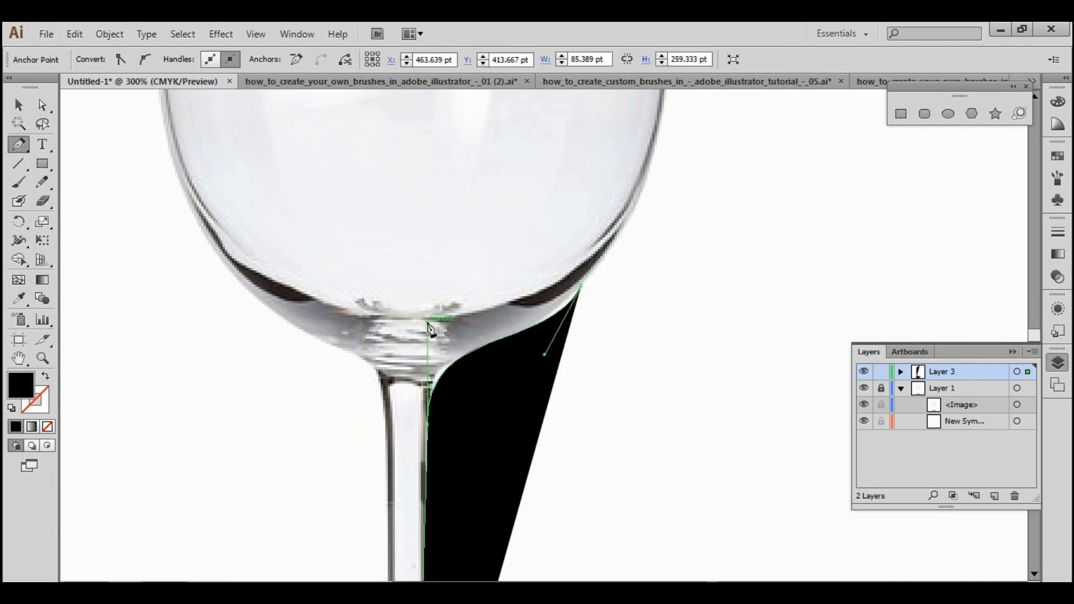
pyautogui.hotkey('shift', 'x')
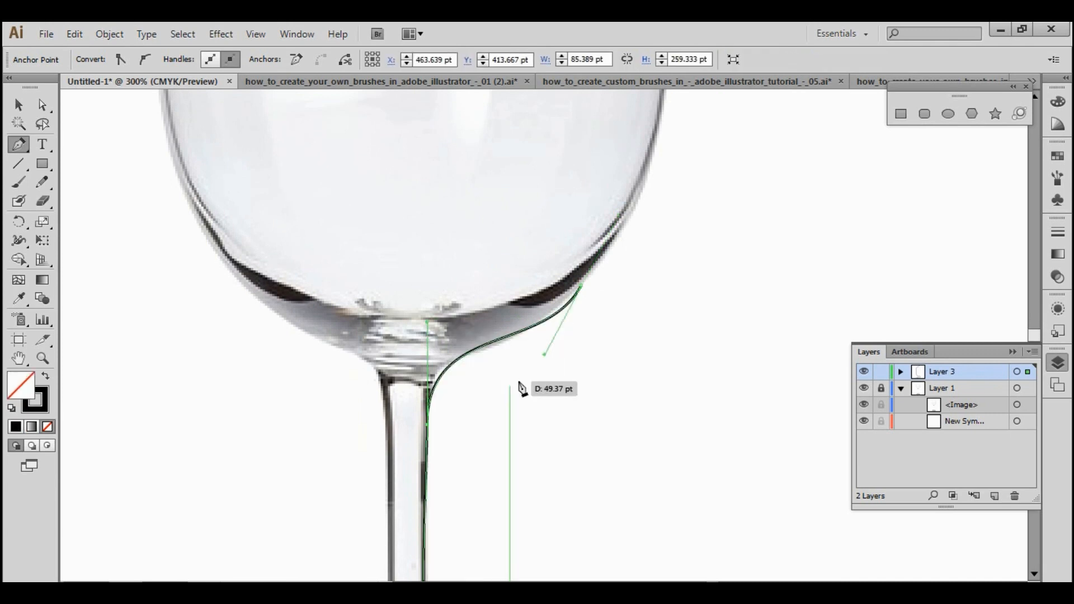
pyautogui.moveTo(543, 356); pyautogui.dragTo(383, 488)
pyautogui.moveTo(528, 349); pyautogui.dragTo(464, 482)
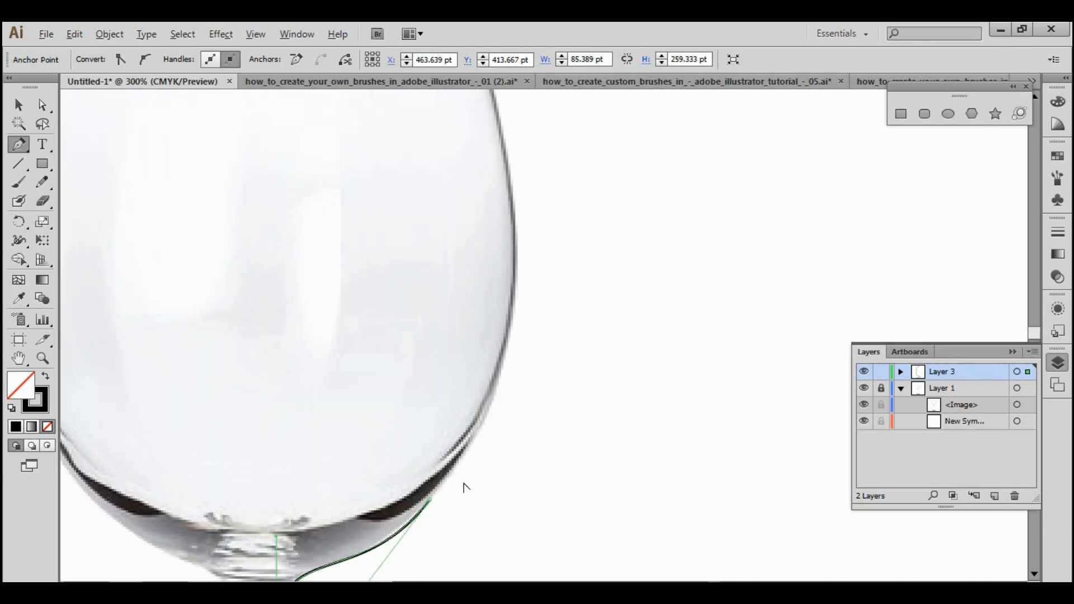
pyautogui.scroll(-1, 465, 482)
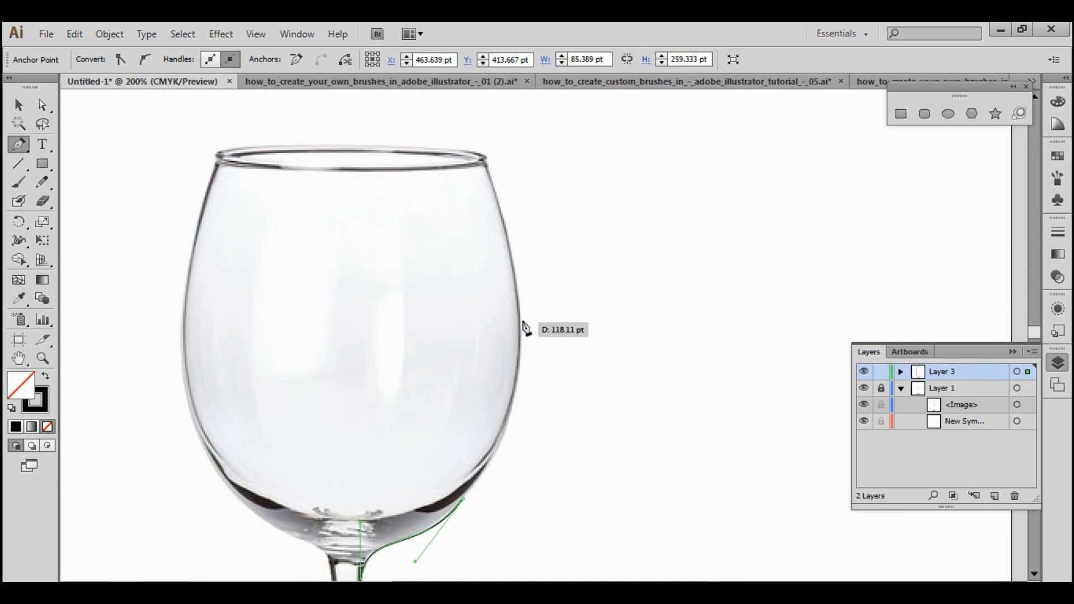
pyautogui.moveTo(518, 307); pyautogui.dragTo(526, 172)
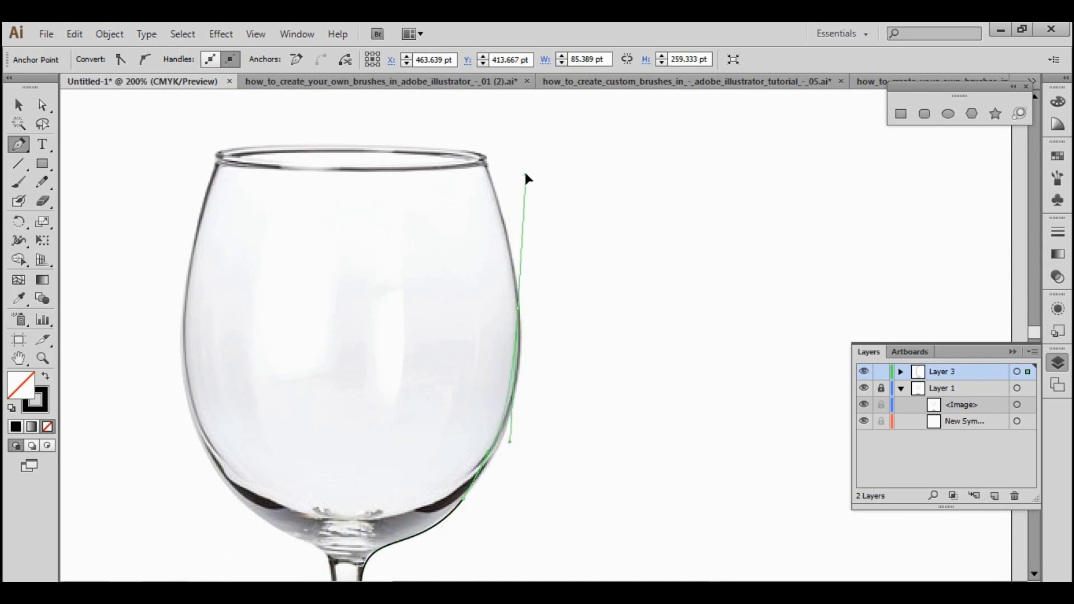
pyautogui.scroll(2, 519, 459)
pyautogui.moveTo(516, 460); pyautogui.dragTo(473, 420)
pyautogui.hotkey('ctrl', 'z')
pyautogui.hotkey('ctrl', 'z')
pyautogui.moveTo(460, 474); pyautogui.dragTo(556, 343)
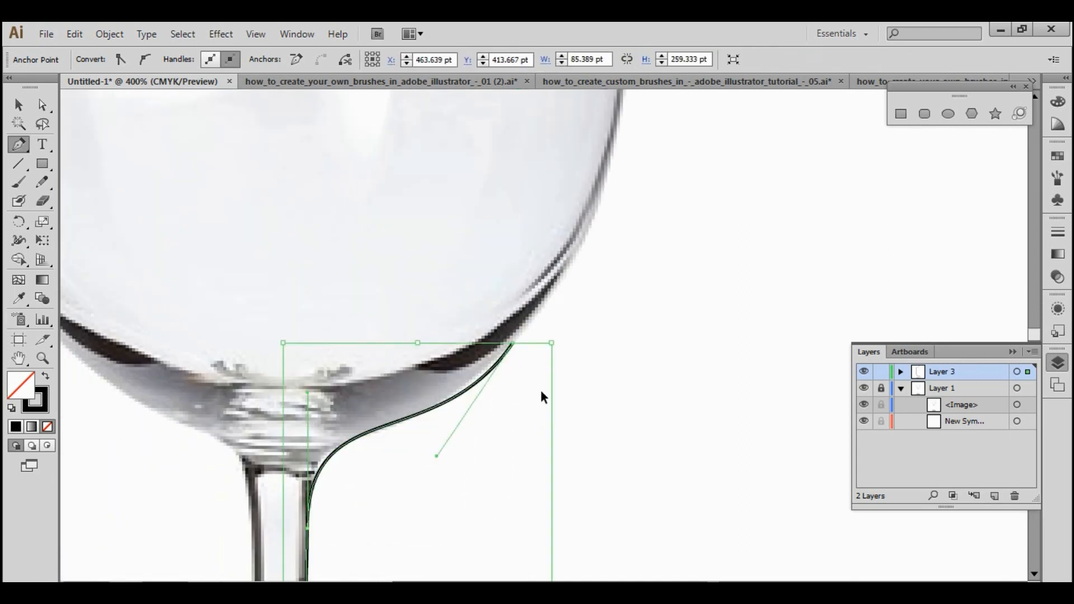
pyautogui.hotkey('ctrl', 'z')
pyautogui.hotkey('ctrl', 'z')
pyautogui.hotkey('ctrl', 'z')
pyautogui.hotkey('ctrl', 'z')
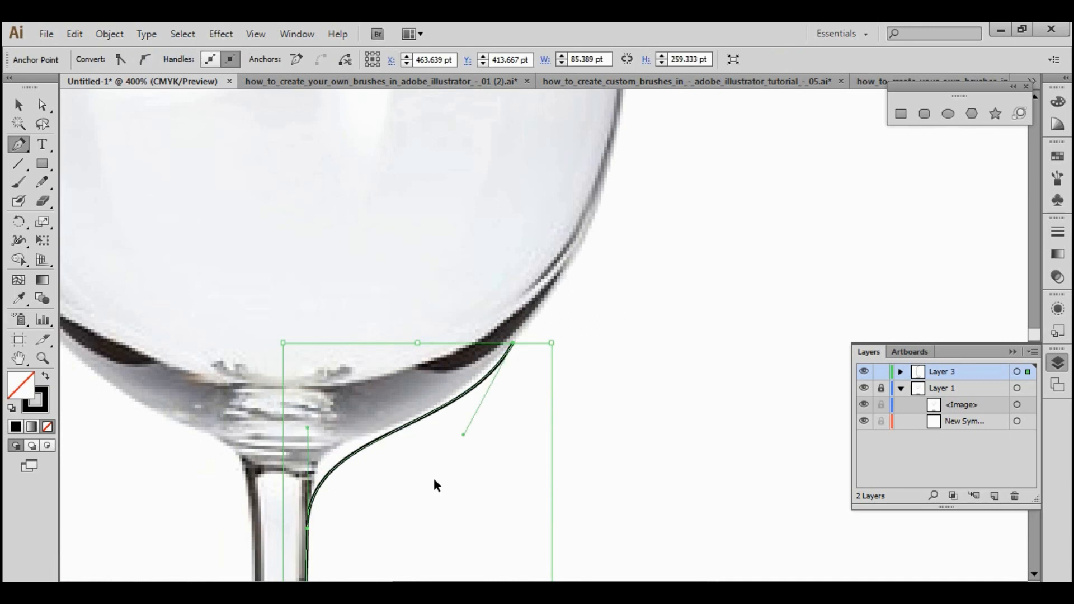
# Continue the path through the flare where stem meets bowl, and along the bowl's outer right edge up to the rim
pyautogui.moveTo(350, 460)
pyautogui.mouseDown()
pyautogui.moveTo(356, 436)
pyautogui.moveTo(414, 394)
pyautogui.mouseUp()
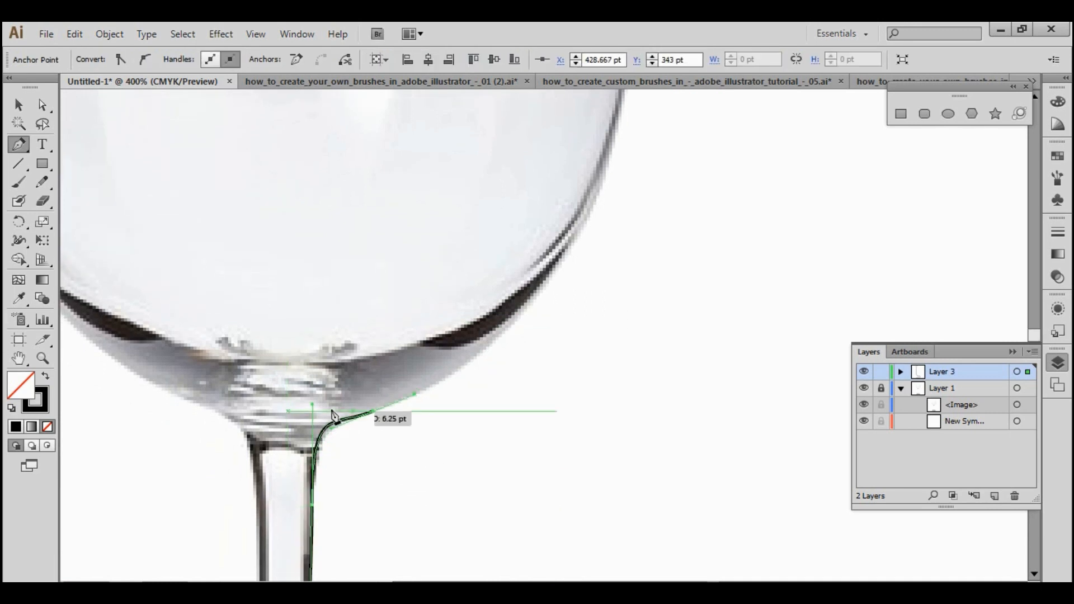
pyautogui.moveTo(312, 404); pyautogui.dragTo(312, 429)
pyautogui.moveTo(422, 423); pyautogui.dragTo(319, 515)
pyautogui.scroll(-1, 347, 496)
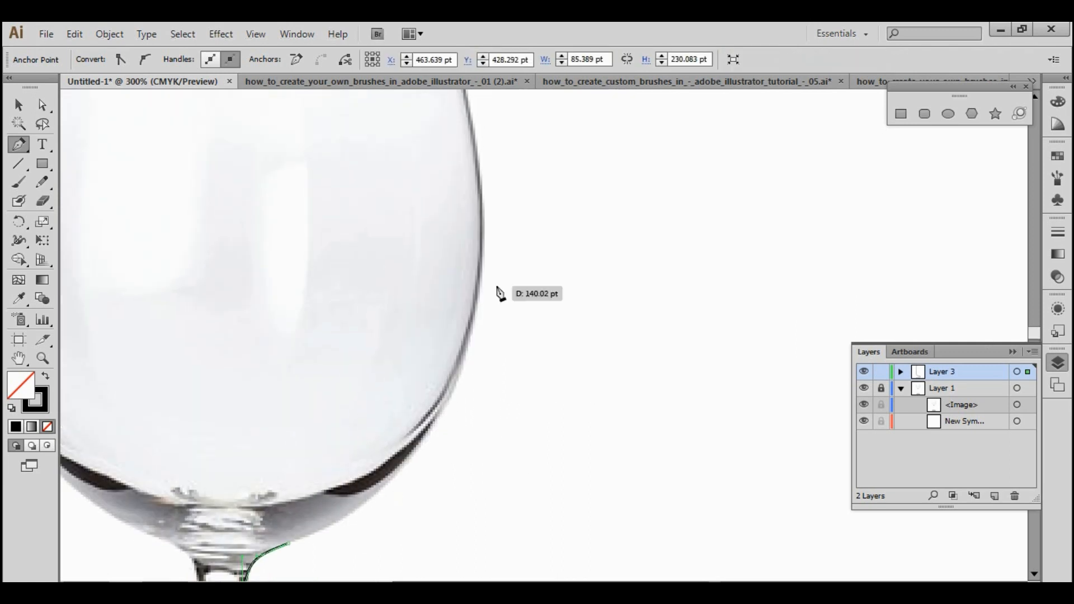
pyautogui.moveTo(484, 231); pyautogui.dragTo(485, 479)
pyautogui.moveTo(478, 251); pyautogui.dragTo(481, 333)
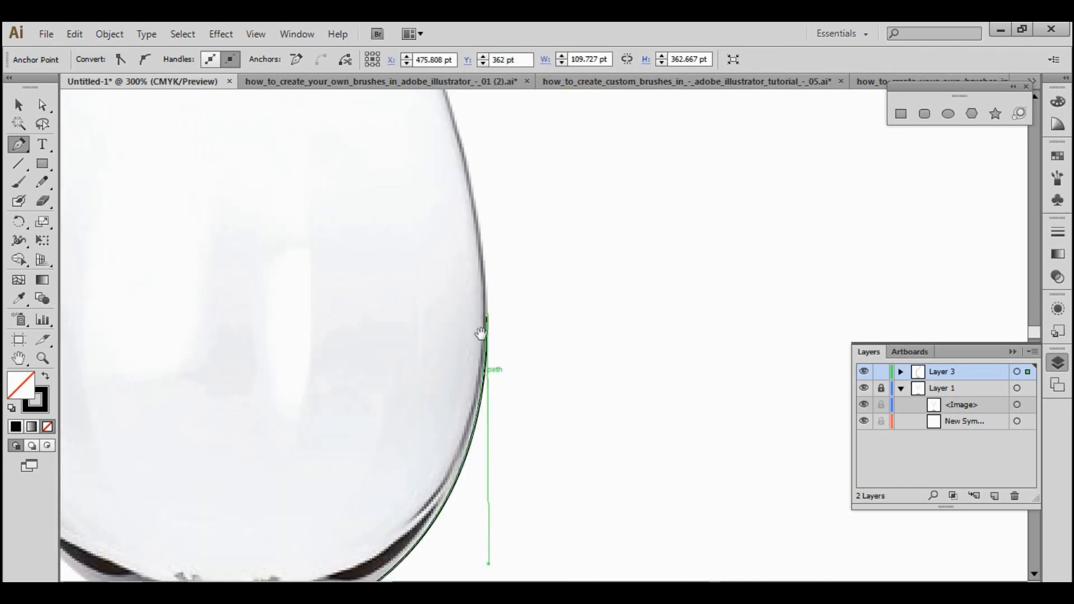
pyautogui.moveTo(468, 229); pyautogui.dragTo(496, 372)
pyautogui.click(462, 191)
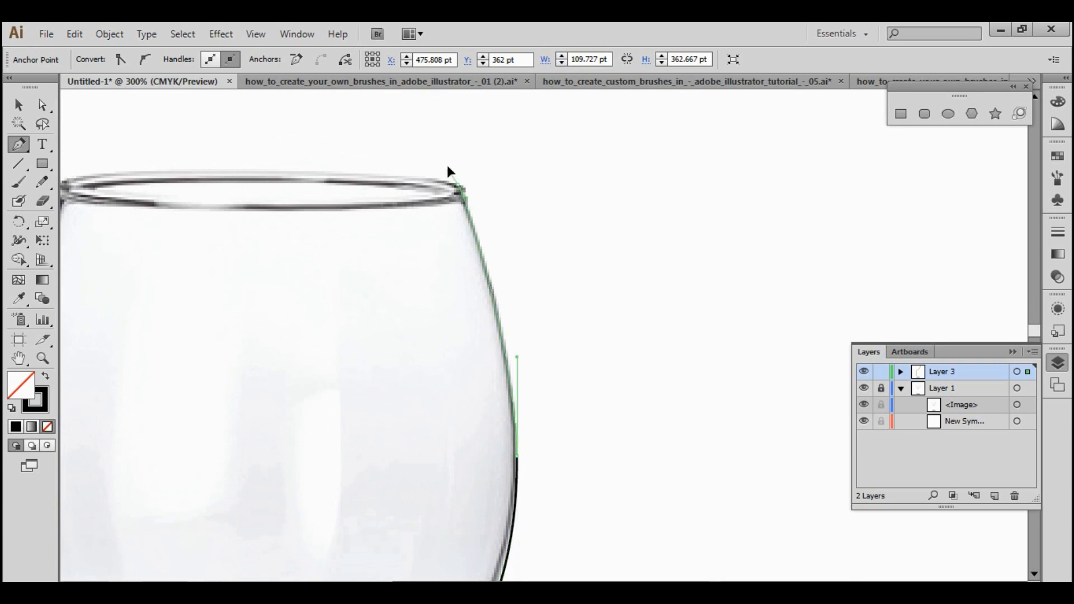
pyautogui.moveTo(443, 158); pyautogui.dragTo(444, 158)
# Turn the path over the right end of the rim and adjust its anchor points and handles into a narrow rounded lip
pyautogui.scroll(2, 446, 205)
pyautogui.moveTo(457, 217); pyautogui.dragTo(503, 283)
pyautogui.moveTo(481, 235); pyautogui.dragTo(491, 267)
pyautogui.hotkey('ctrl', 'z')
pyautogui.press('a')
pyautogui.moveTo(459, 133); pyautogui.dragTo(474, 165)
pyautogui.click(572, 259)
pyautogui.click(491, 266)
pyautogui.moveTo(510, 292); pyautogui.dragTo(538, 239)
# Trace the bowl's inner right edge from the lip down towards the bowl's dark lower area, and deselect the path
pyautogui.click(19, 144)
pyautogui.scroll(-4, 549, 424)
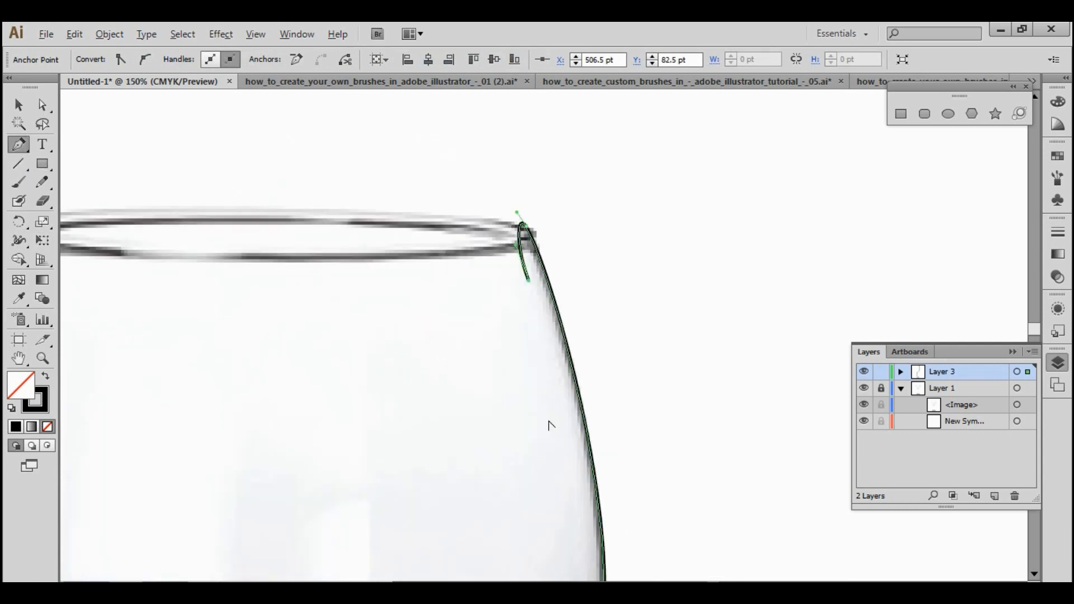
pyautogui.moveTo(564, 413); pyautogui.dragTo(492, 499)
pyautogui.press('v')
pyautogui.click(671, 429)
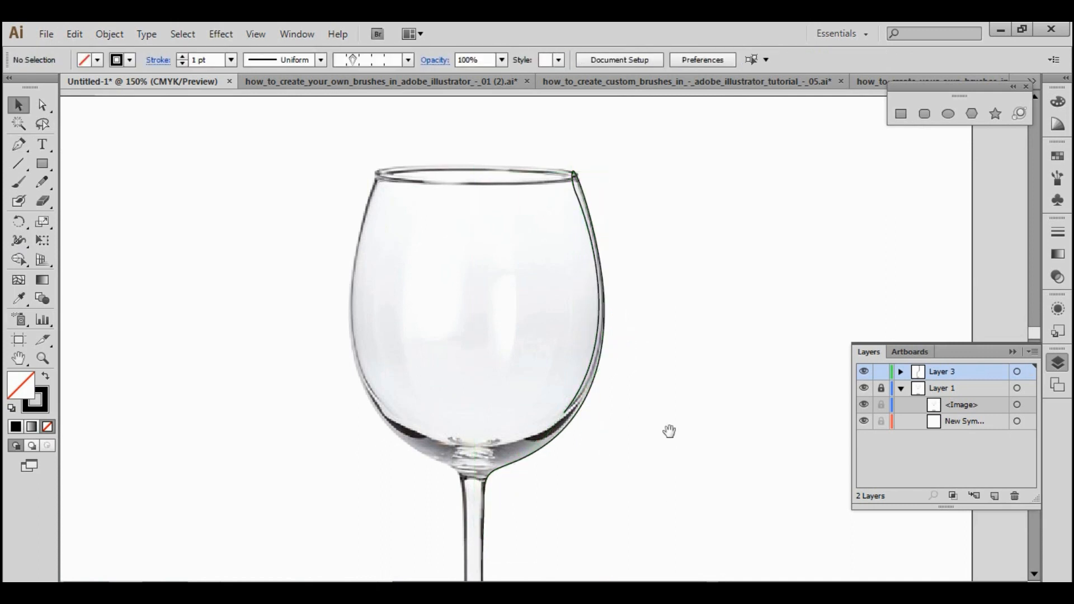
# Hide Layer 1 and refine the inner curve just below the lip, moving its anchor to about X 507.7 pt, Y 82.2 pt and adjusting its handle
pyautogui.click(865, 388)
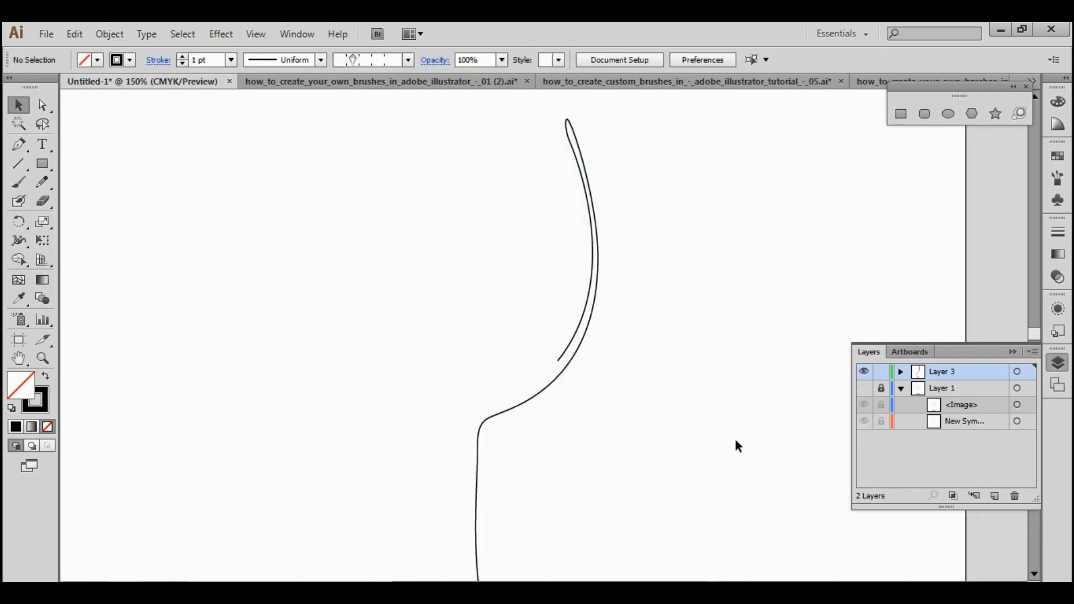
pyautogui.scroll(-1, 693, 473)
pyautogui.scroll(4, 579, 250)
pyautogui.press('a')
pyautogui.moveTo(759, 264); pyautogui.dragTo(674, 288)
pyautogui.scroll(1, 671, 323)
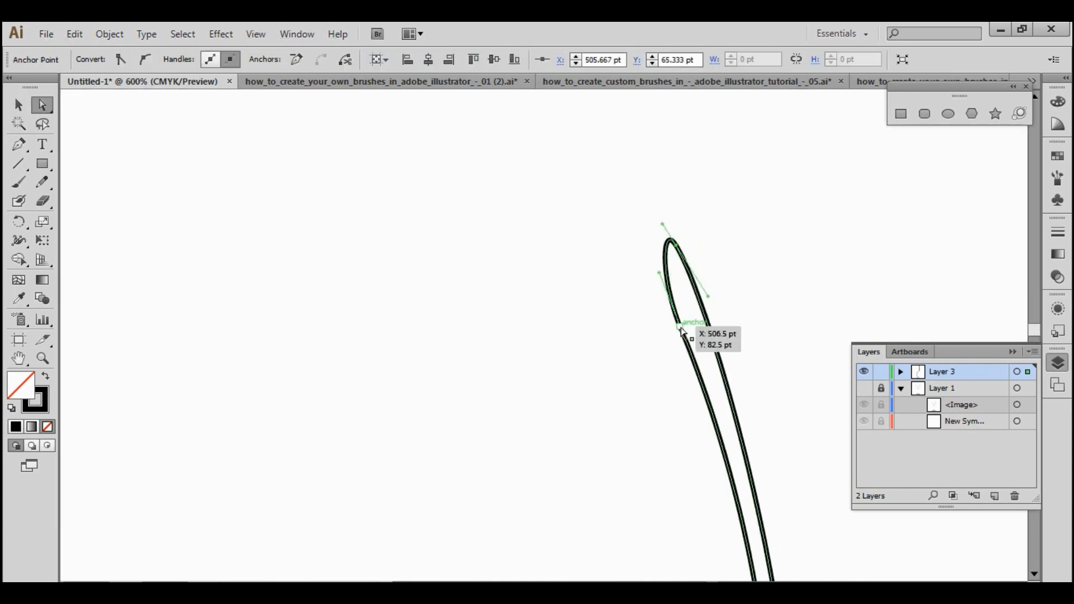
pyautogui.moveTo(680, 326); pyautogui.dragTo(685, 324)
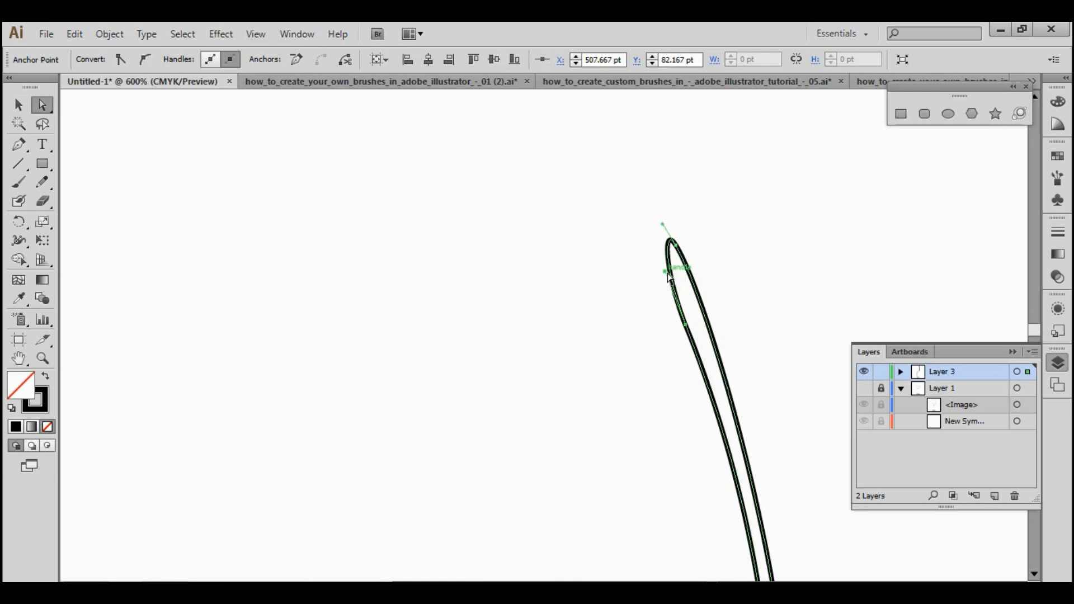
pyautogui.moveTo(665, 272); pyautogui.dragTo(661, 267)
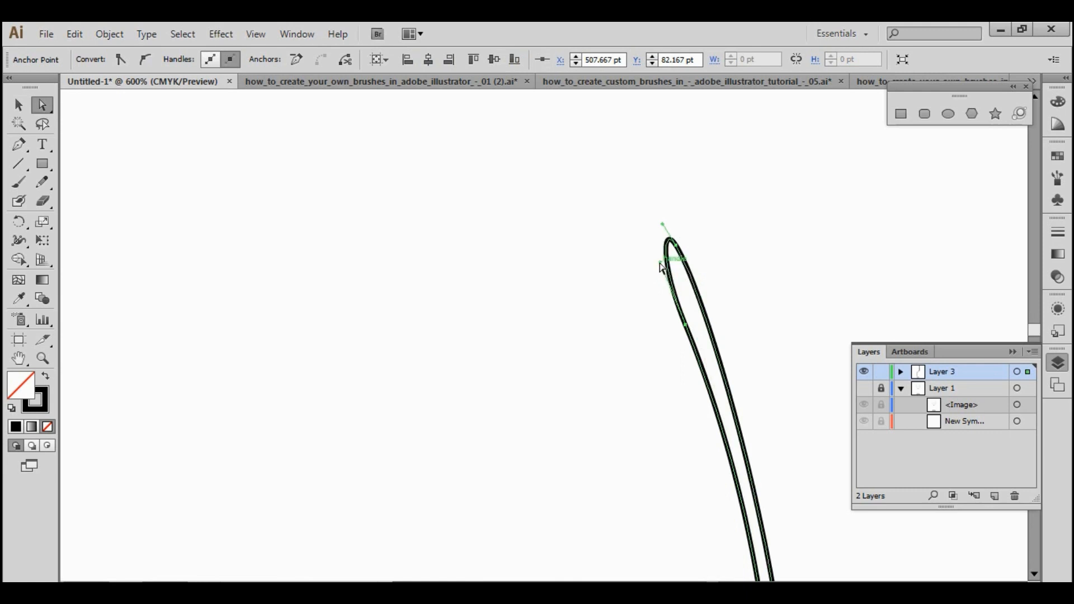
# Reshape the rim into a smooth rounded lip by adjusting its anchor points and handles, and deselect the path
pyautogui.moveTo(678, 325); pyautogui.dragTo(665, 252)
pyautogui.scroll(2, 666, 252)
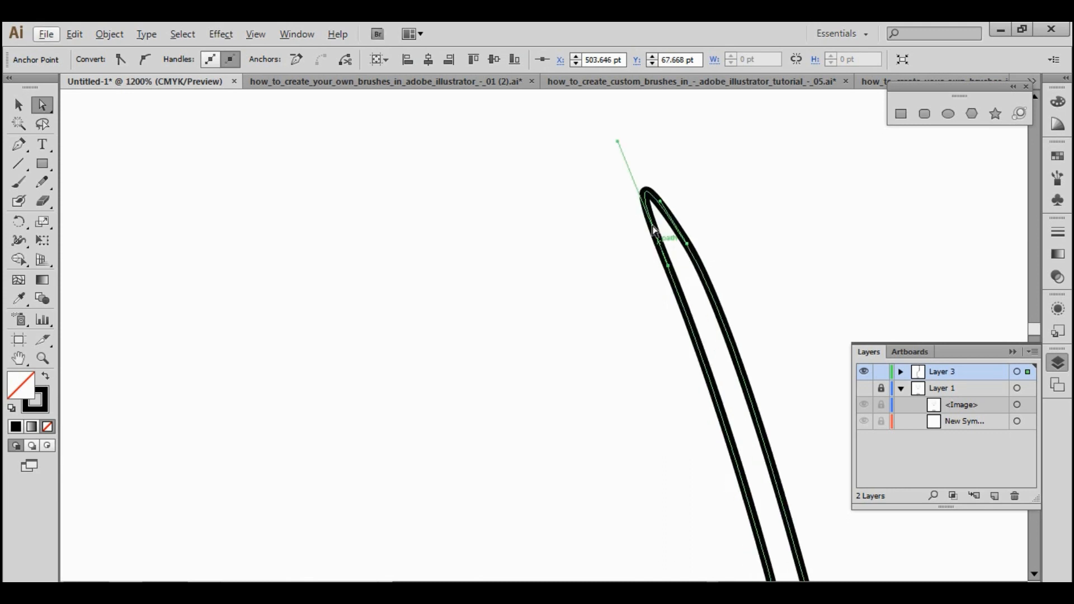
pyautogui.moveTo(617, 147)
pyautogui.mouseDown()
pyautogui.moveTo(624, 190)
pyautogui.moveTo(640, 207)
pyautogui.moveTo(666, 207)
pyautogui.mouseUp()
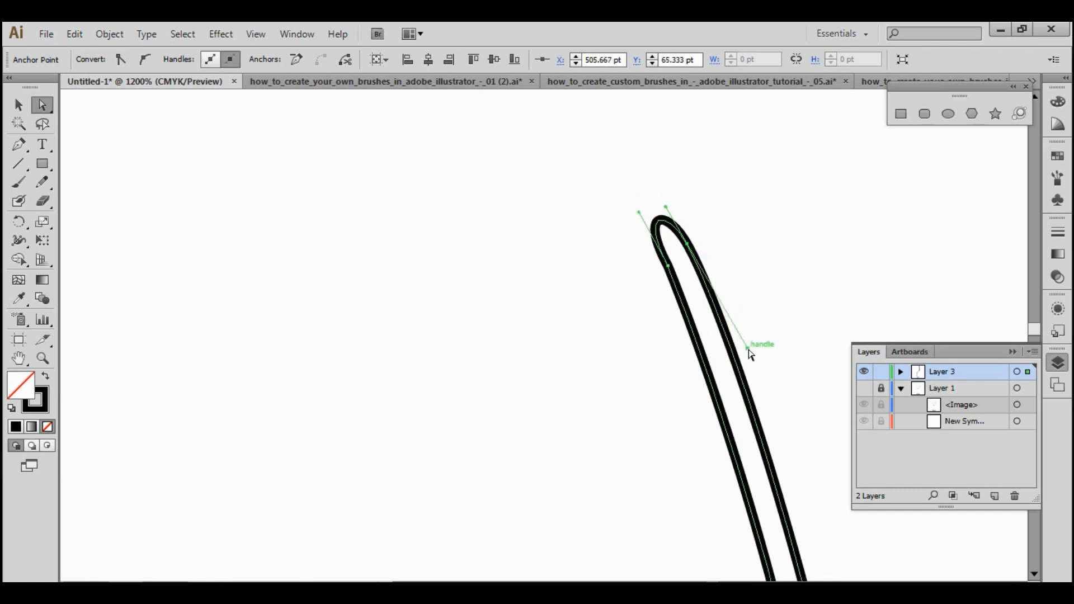
pyautogui.scroll(-3, 750, 353)
pyautogui.scroll(-4, 753, 358)
pyautogui.click(750, 370)
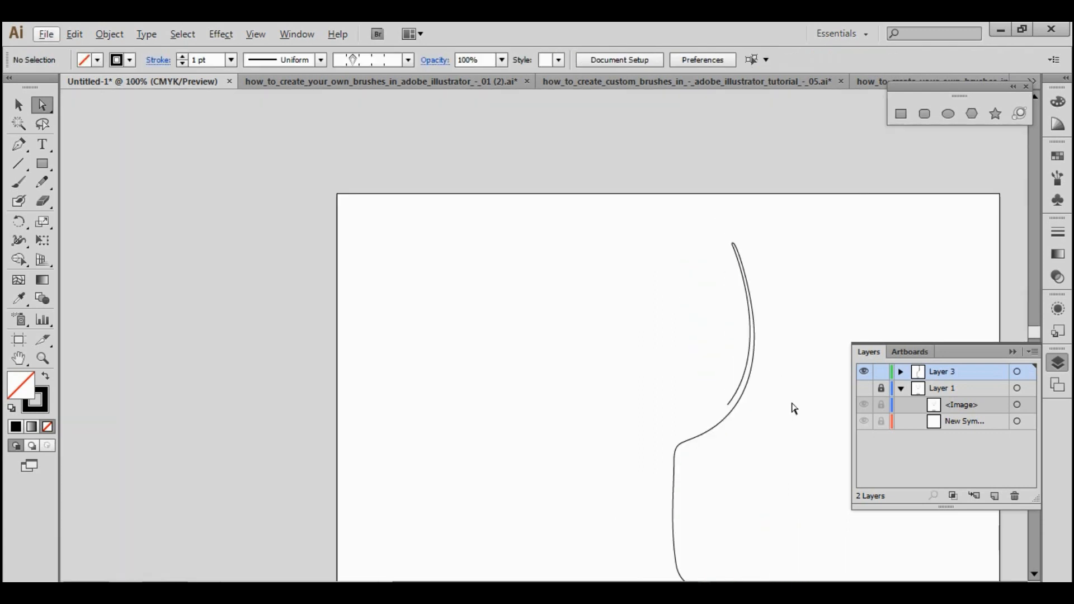
# Retract the lower handle of the foot's outer edge anchor, and delete the path's end anchor on the underside of the foot
pyautogui.moveTo(772, 364); pyautogui.dragTo(692, 222)
pyautogui.press('v')
pyautogui.press('a')
pyautogui.scroll(2, 597, 506)
pyautogui.moveTo(649, 500); pyautogui.dragTo(579, 438)
pyautogui.scroll(3, 711, 448)
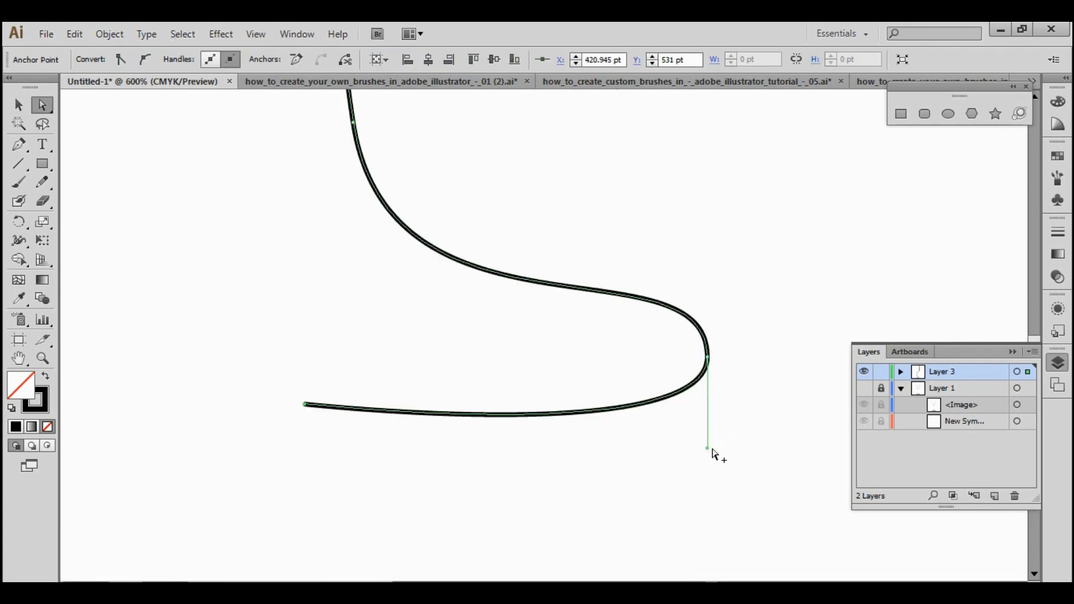
pyautogui.moveTo(708, 448); pyautogui.dragTo(707, 362)
pyautogui.hscroll(-2, 504, 394)
pyautogui.moveTo(351, 390)
pyautogui.mouseDown()
pyautogui.moveTo(351, 353)
pyautogui.moveTo(349, 369)
pyautogui.mouseUp()
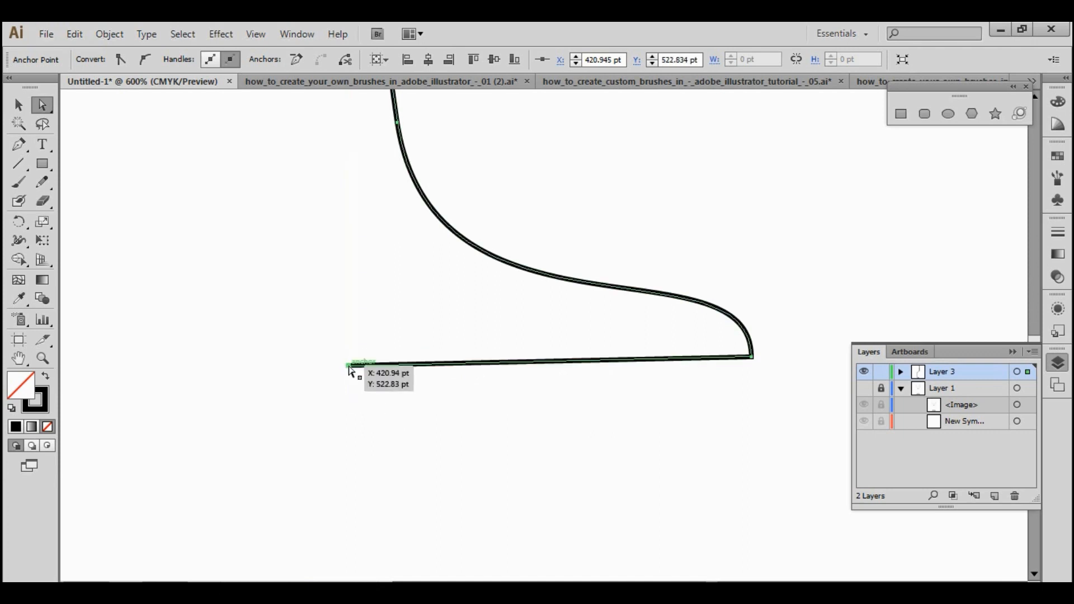
pyautogui.press('Delete')
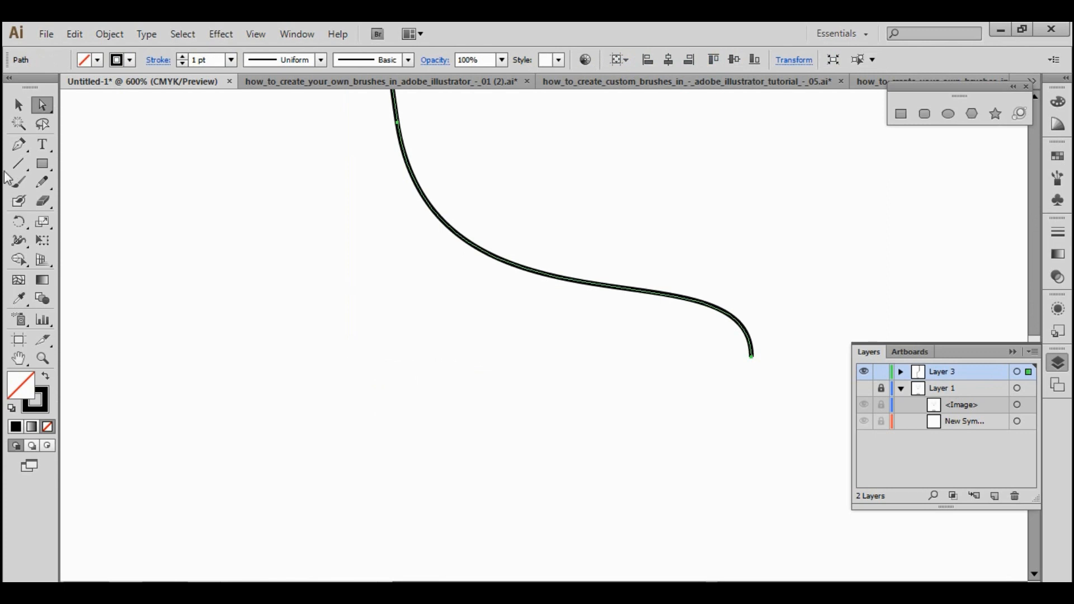
# Continue the path with the Pen tool as a straight horizontal base line from the foot's outer edge to the glass's centre axis, and deselect it
pyautogui.click(18, 144)
pyautogui.moveTo(753, 359); pyautogui.dragTo(349, 374)
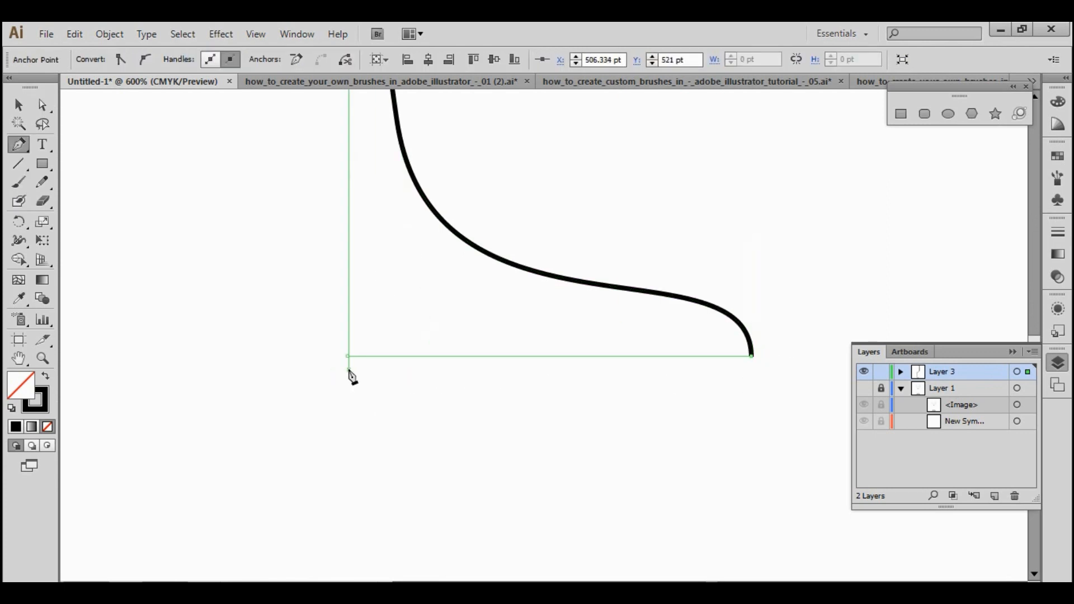
pyautogui.keyDown('shift'); pyautogui.click(348, 369); pyautogui.keyUp('shift')
pyautogui.press('v')
pyautogui.click(541, 466)
pyautogui.scroll(-4, 546, 473)
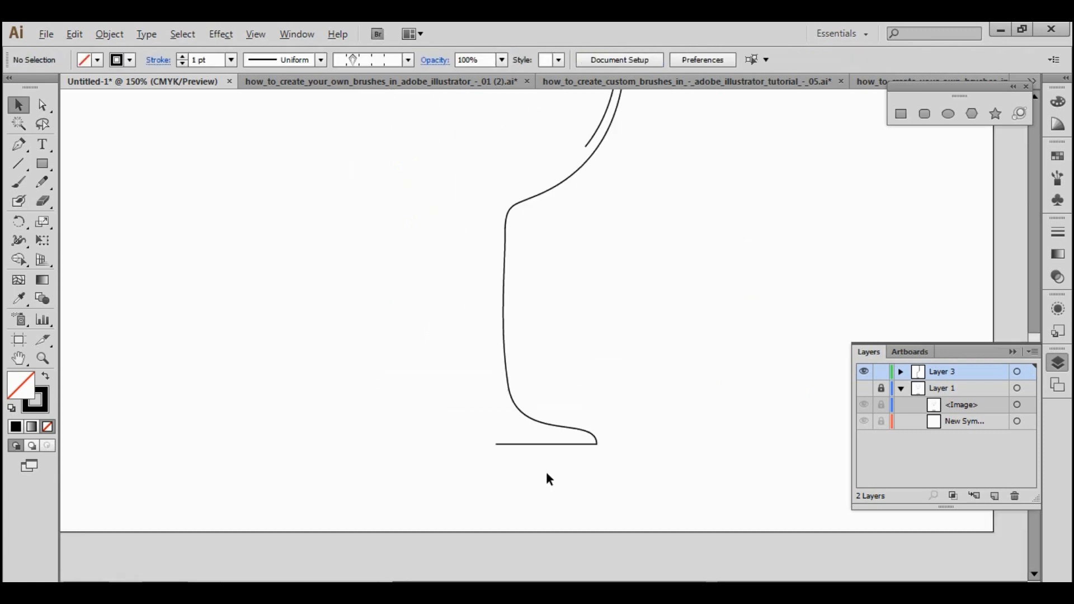
pyautogui.scroll(-1, 589, 511)
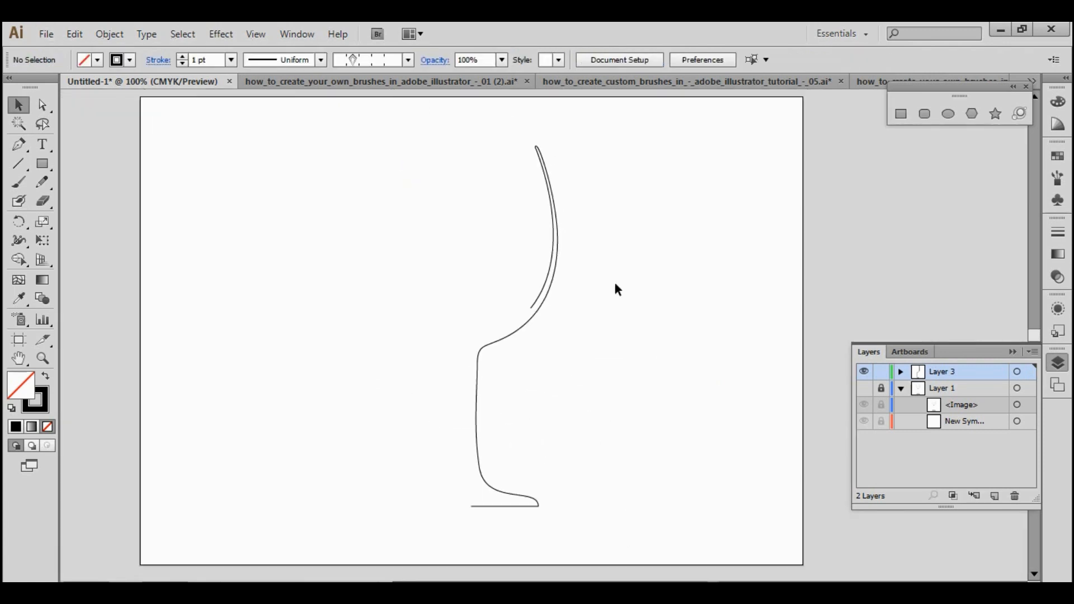
# Apply a 3D Revolve effect to the profile path, 360° around its left edge with Off-Axis Front position and plastic shading
pyautogui.moveTo(618, 290); pyautogui.dragTo(385, 480)
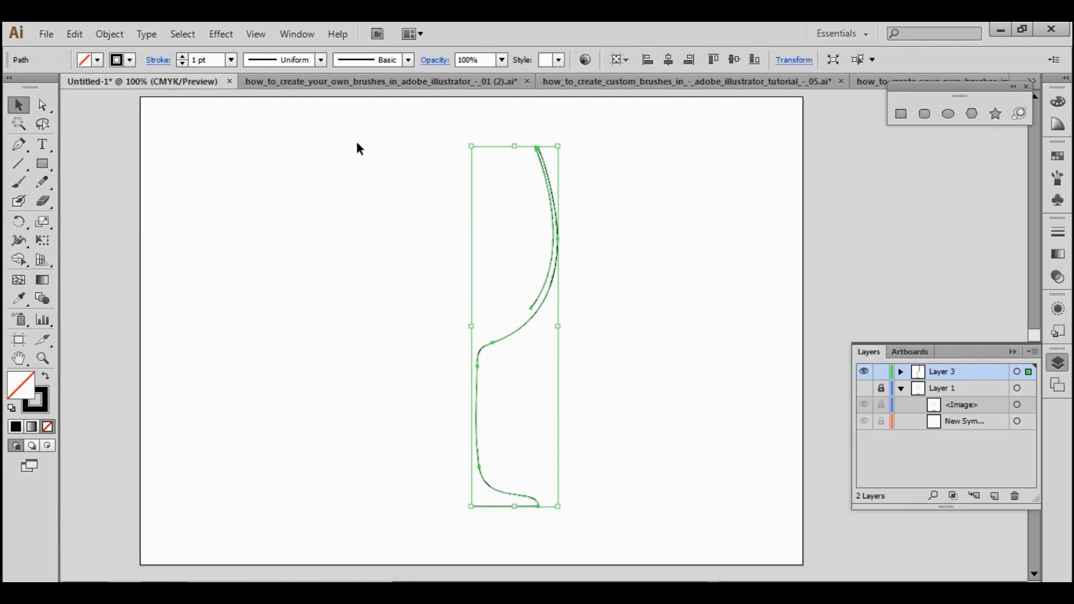
pyautogui.click(218, 30)
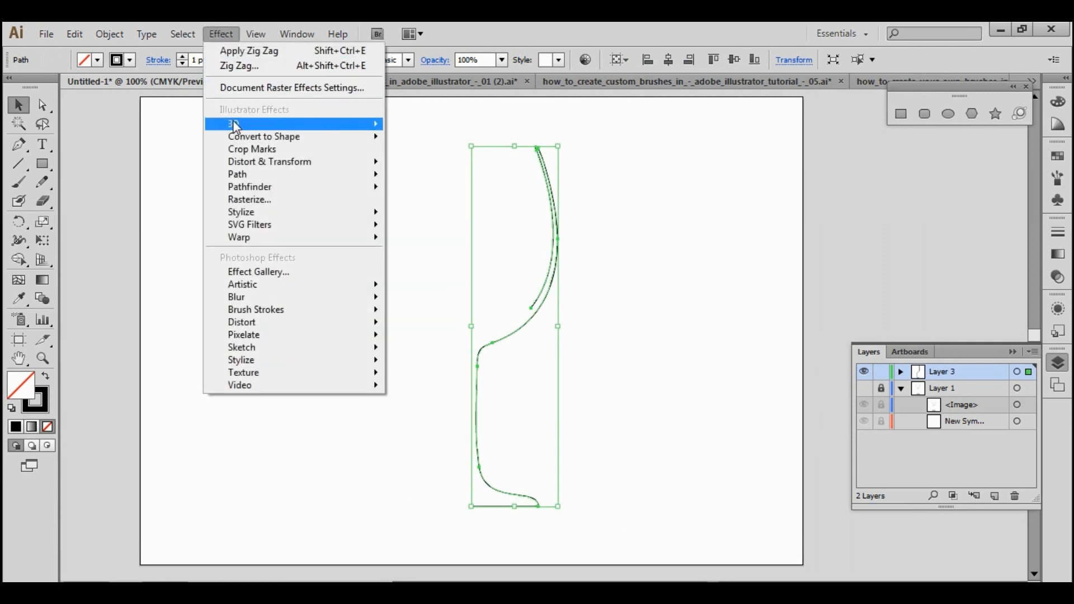
pyautogui.moveTo(233, 120)
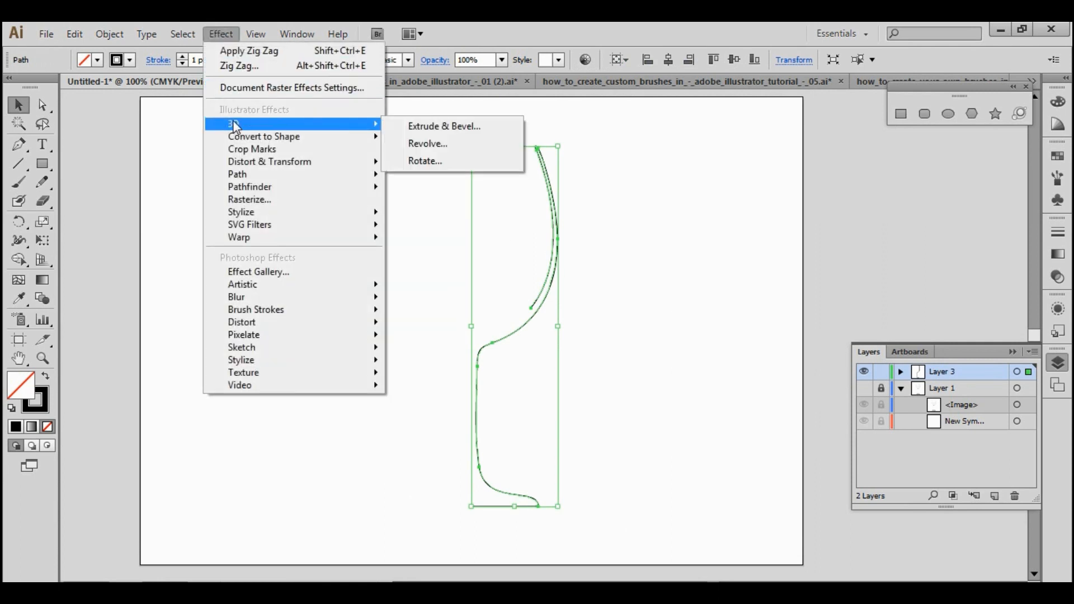
pyautogui.click(469, 146)
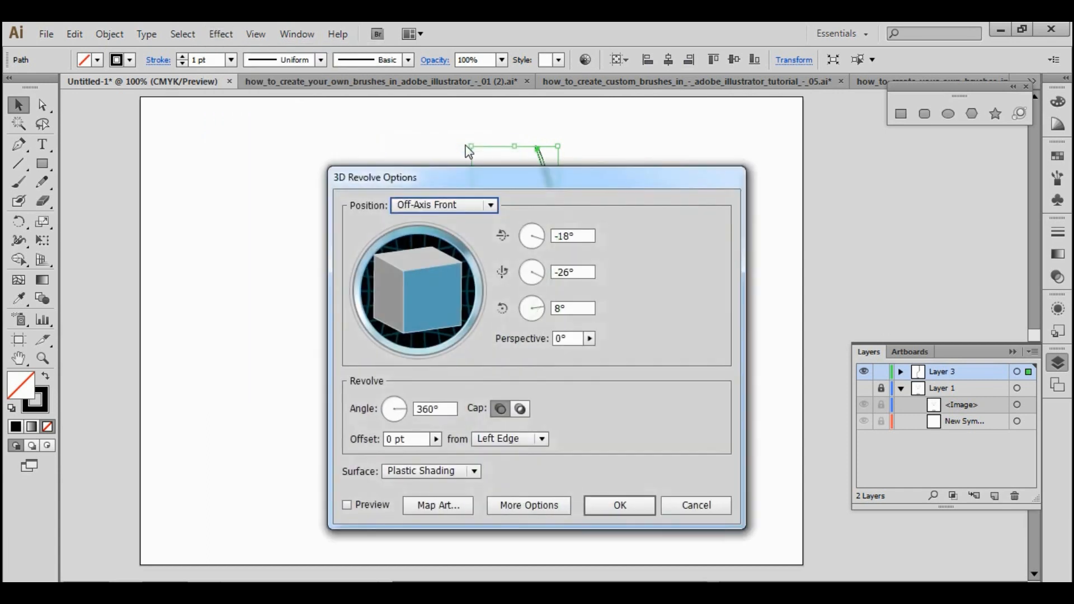
pyautogui.moveTo(400, 190); pyautogui.dragTo(686, 109)
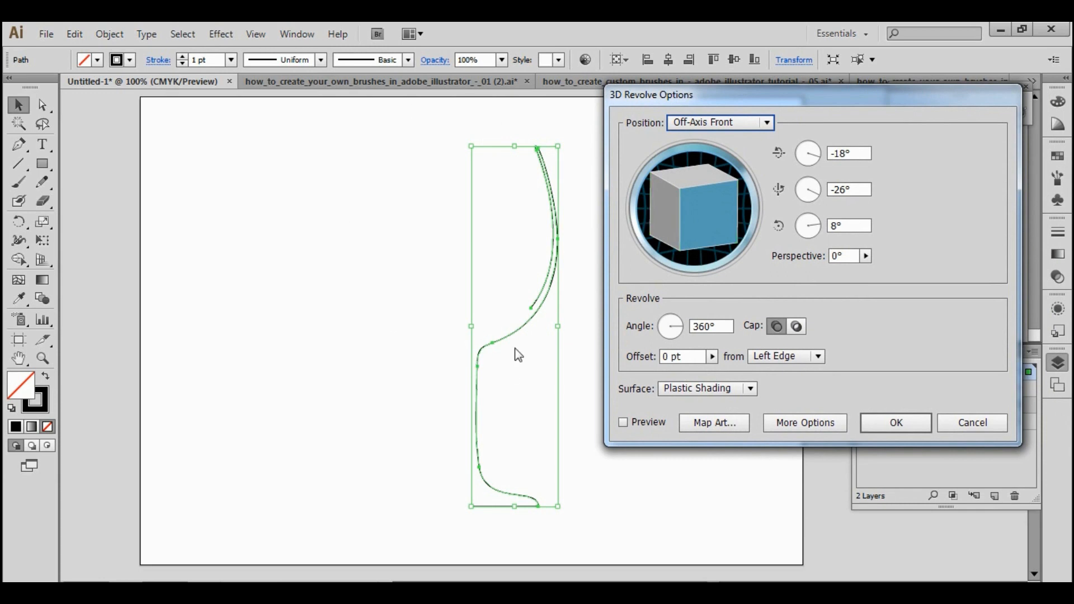
pyautogui.click(644, 427)
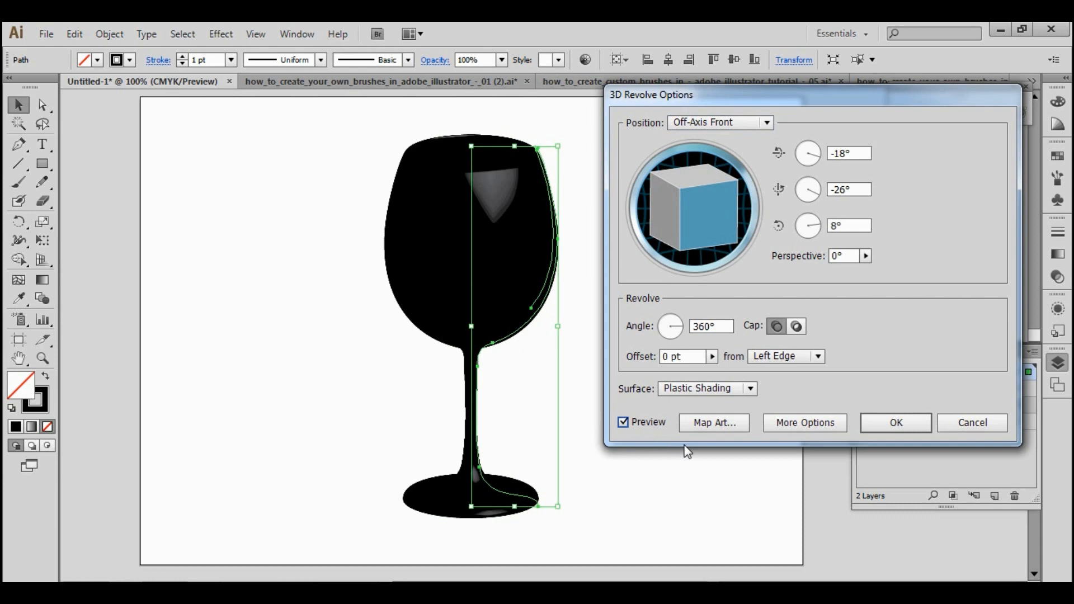
pyautogui.click(897, 423)
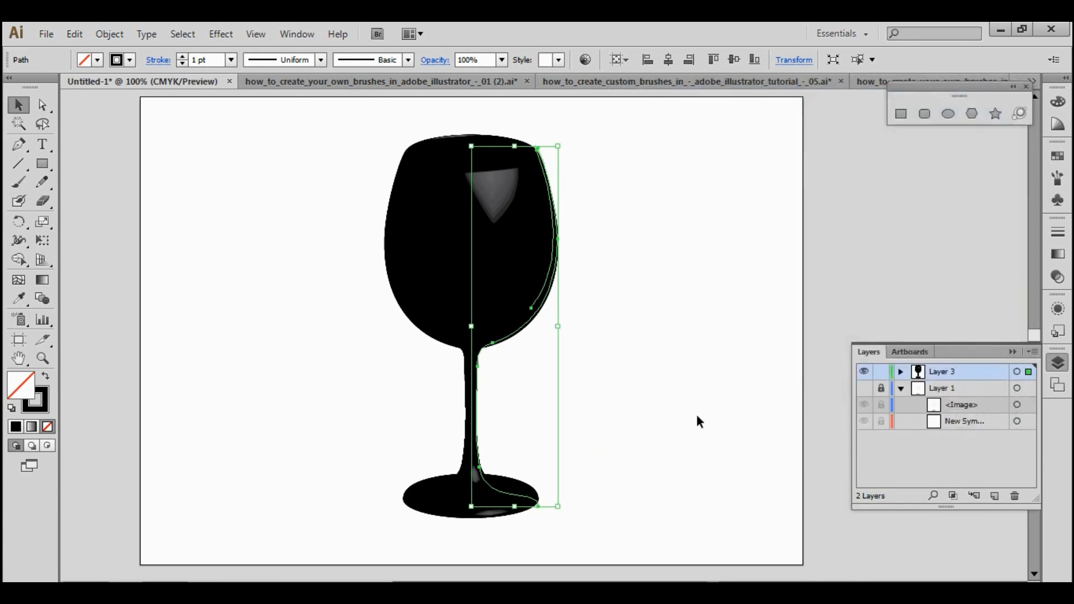
# Change the revolved glass's stroke colour to bright red FF1A1A and deselect it
pyautogui.click(636, 374)
pyautogui.moveTo(643, 344); pyautogui.dragTo(672, 345)
pyautogui.moveTo(704, 264); pyautogui.dragTo(525, 400)
pyautogui.doubleClick(25, 404)
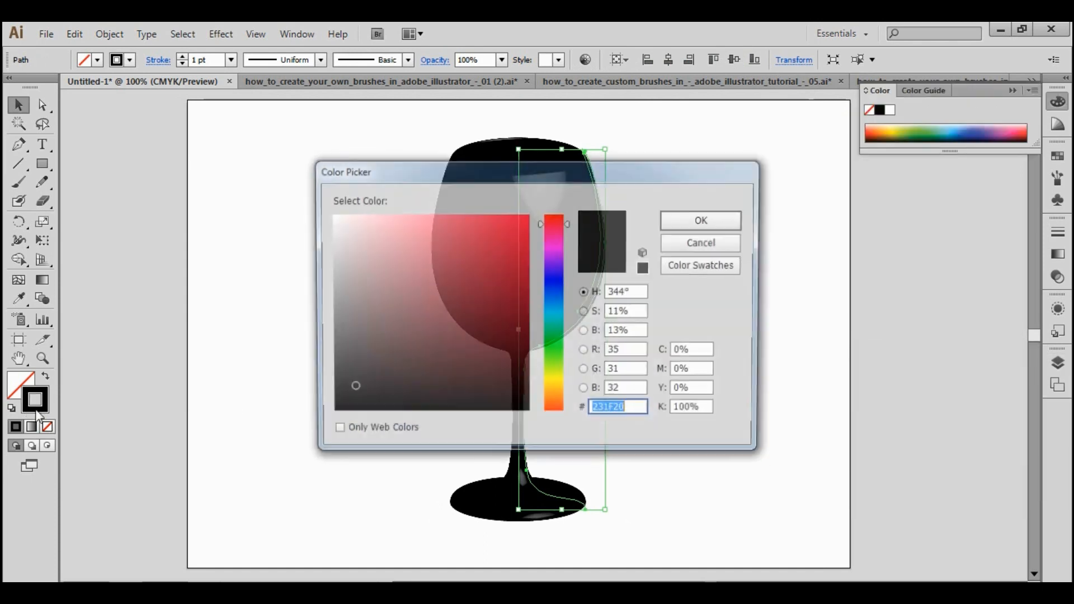
pyautogui.click(554, 215)
pyautogui.click(511, 212)
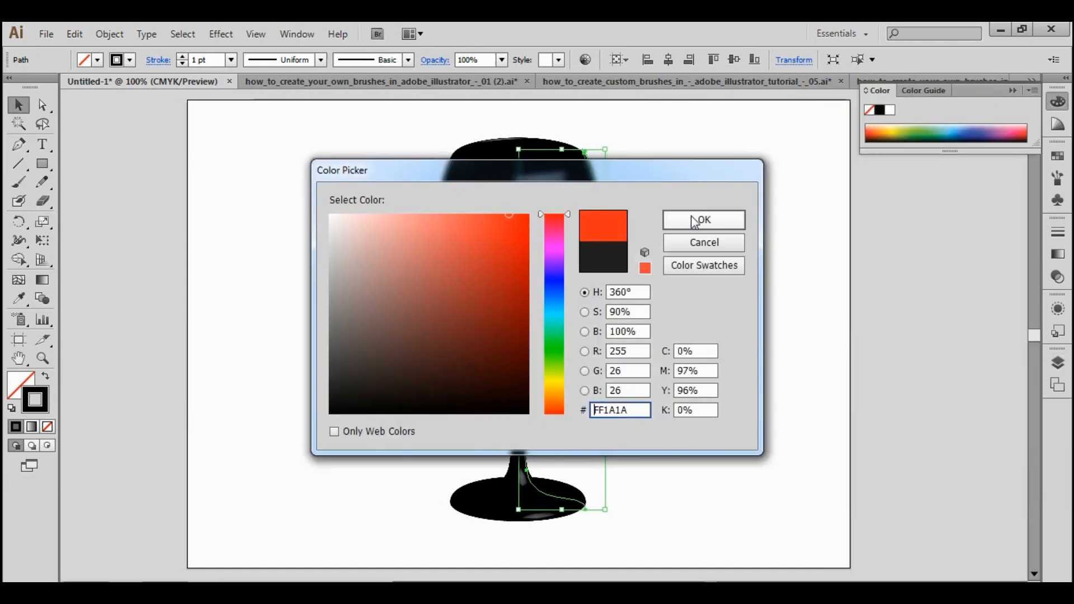
pyautogui.click(727, 220)
pyautogui.click(725, 326)
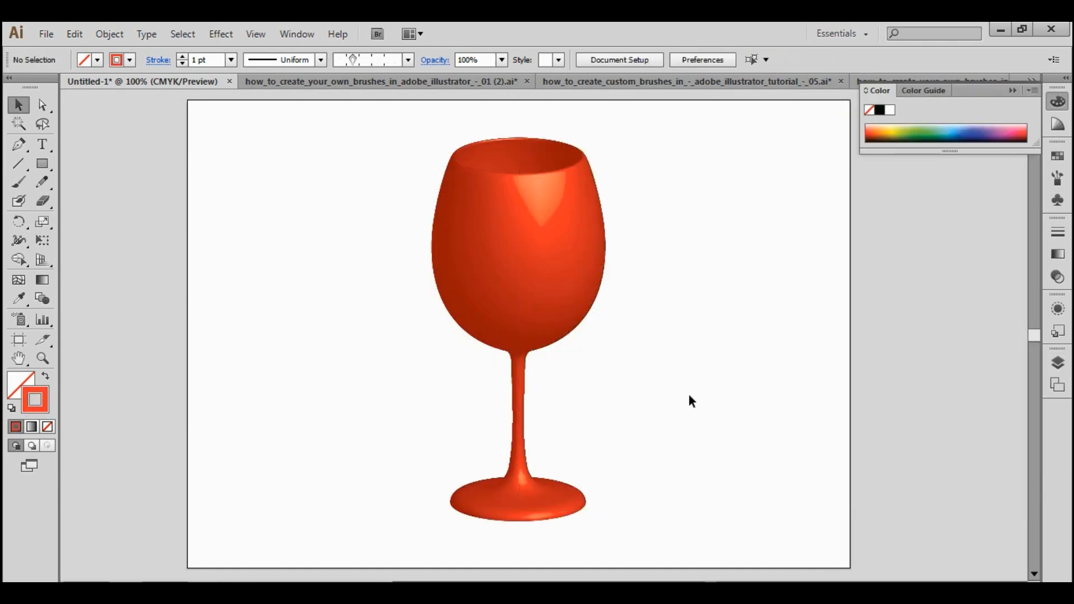
# Inspect the stem of the revolved glass up close for the smoothness of its shape and shading
pyautogui.moveTo(676, 368); pyautogui.dragTo(699, 295)
pyautogui.scroll(1, 567, 353)
pyautogui.scroll(1, 594, 401)
pyautogui.scroll(1, 562, 428)
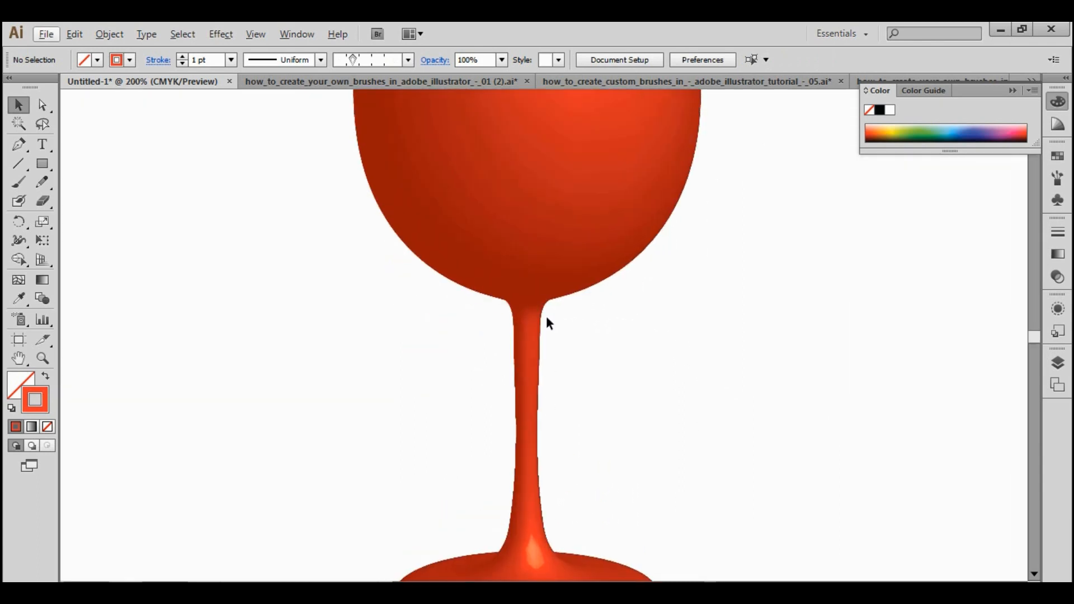
pyautogui.scroll(3, 539, 472)
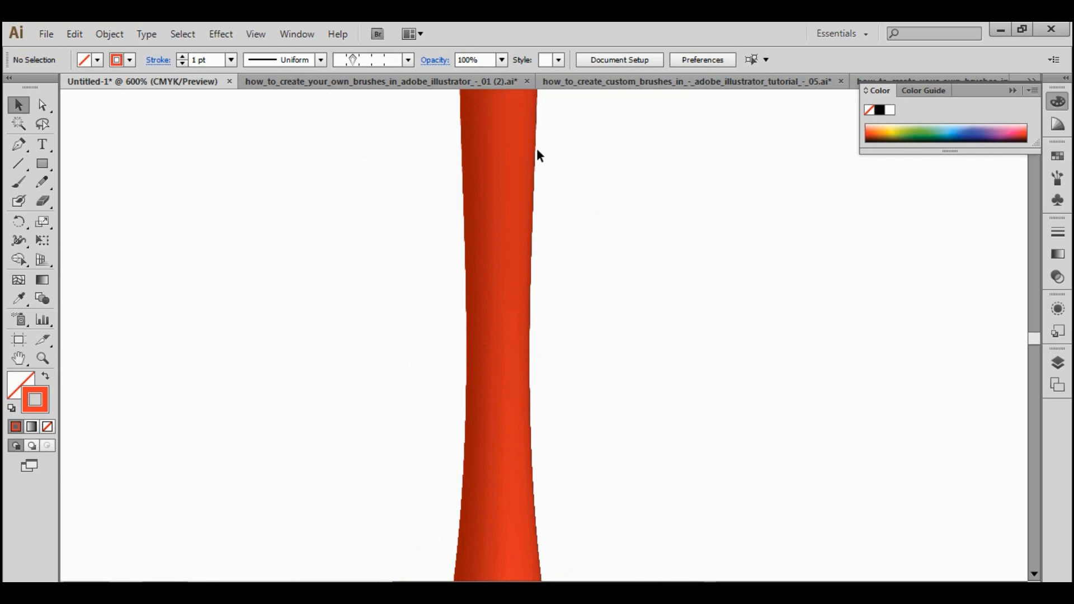
pyautogui.scroll(-3, 530, 342)
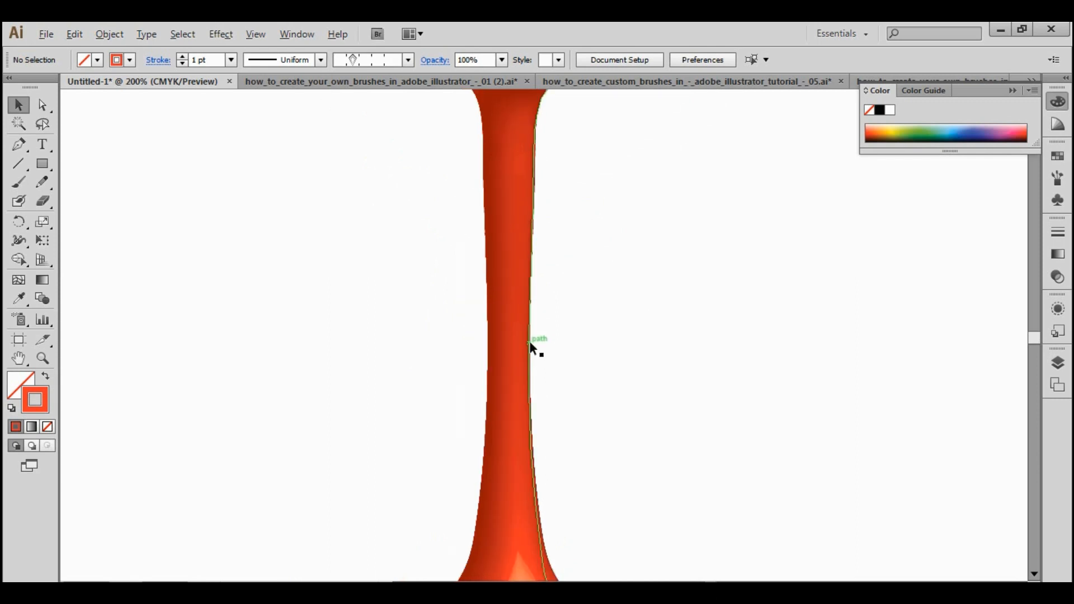
# Edit the glass's existing 3D Revolve effect, raising the surface blend steps to 44 with preview on
pyautogui.click(526, 411)
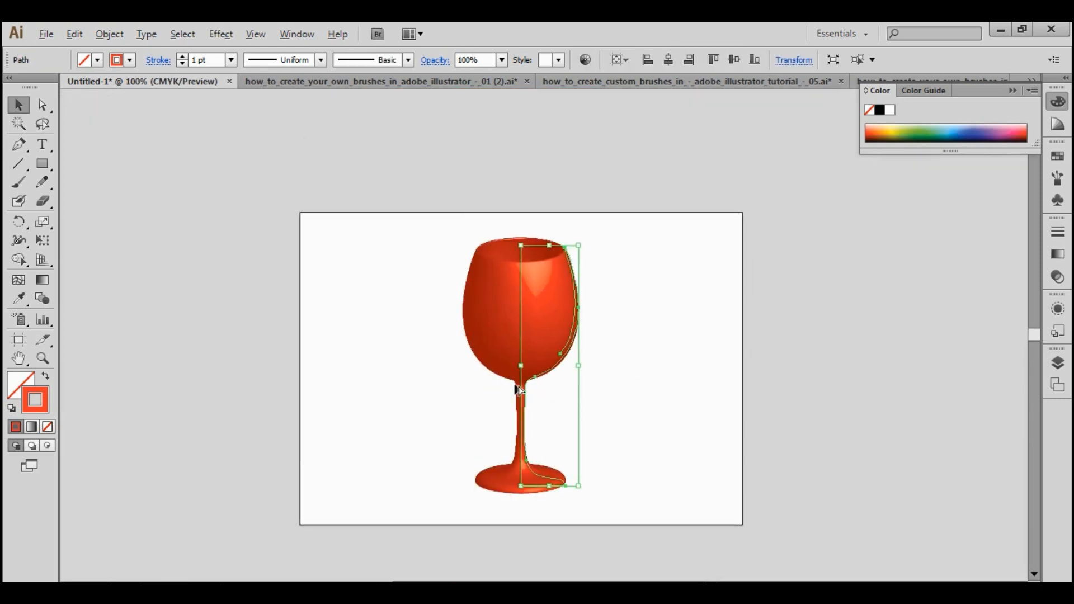
pyautogui.scroll(1, 520, 369)
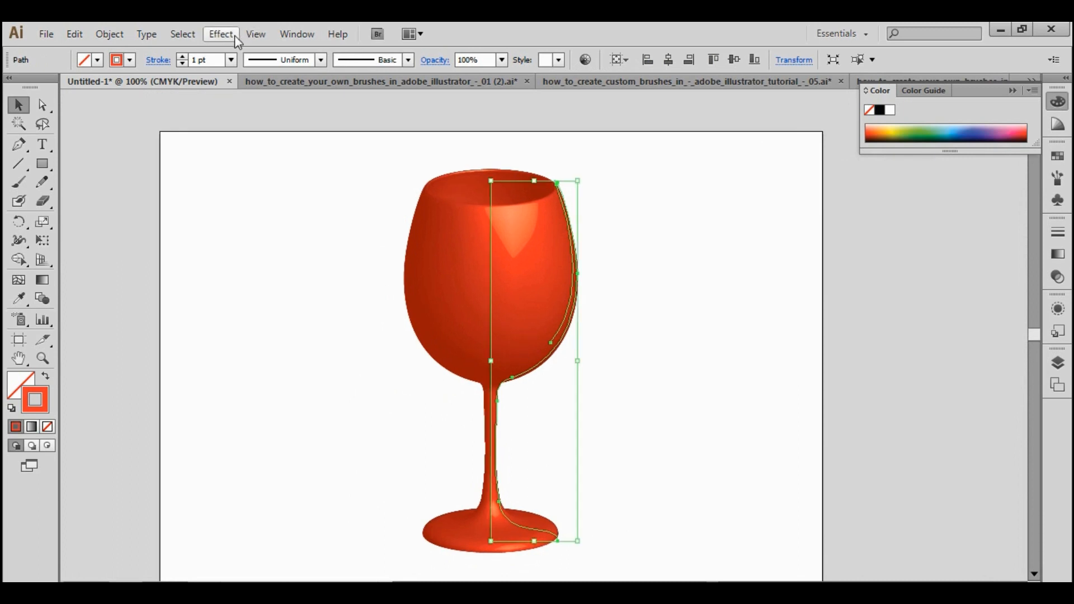
pyautogui.click(1057, 311)
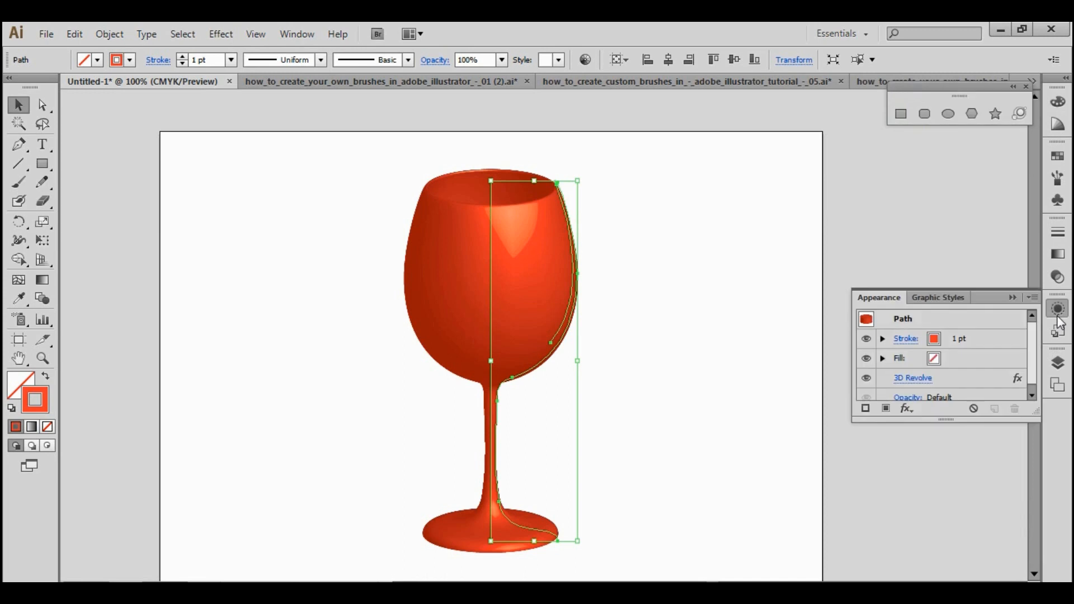
pyautogui.moveTo(1035, 422); pyautogui.dragTo(1036, 517)
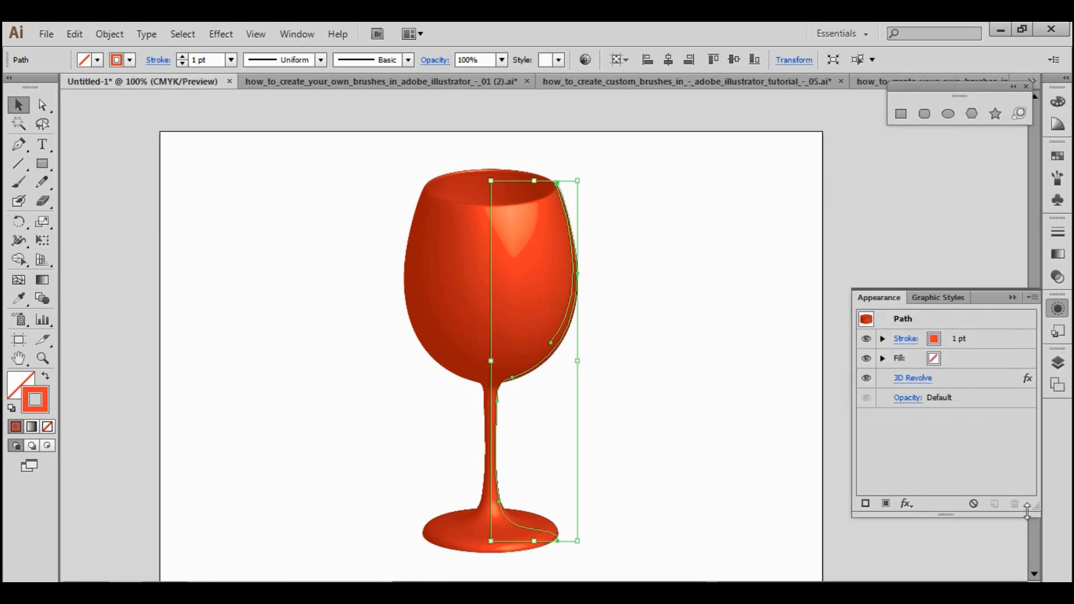
pyautogui.click(912, 384)
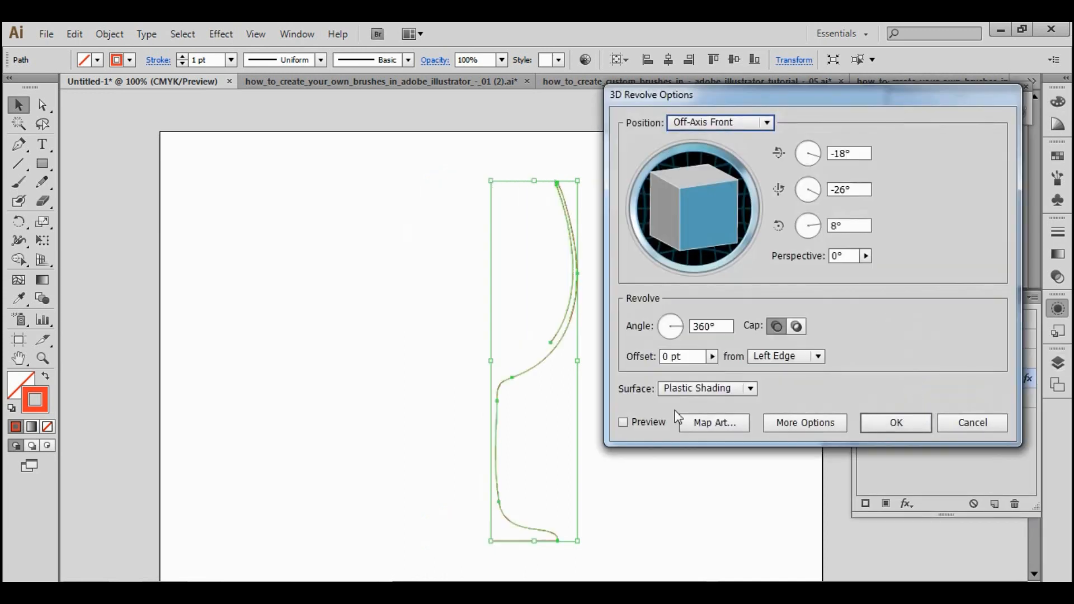
pyautogui.click(623, 422)
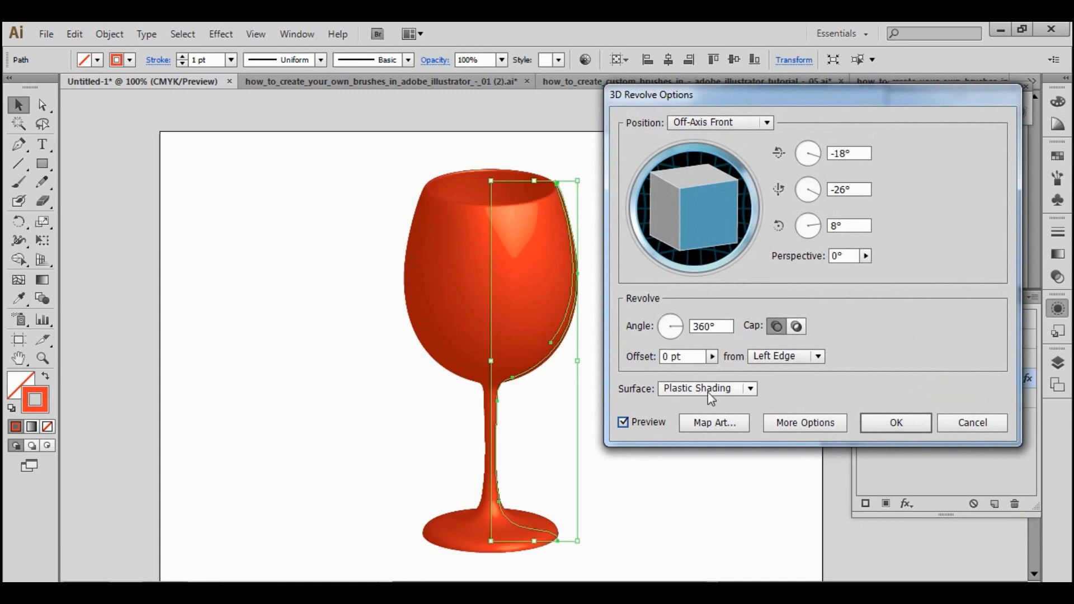
pyautogui.click(807, 423)
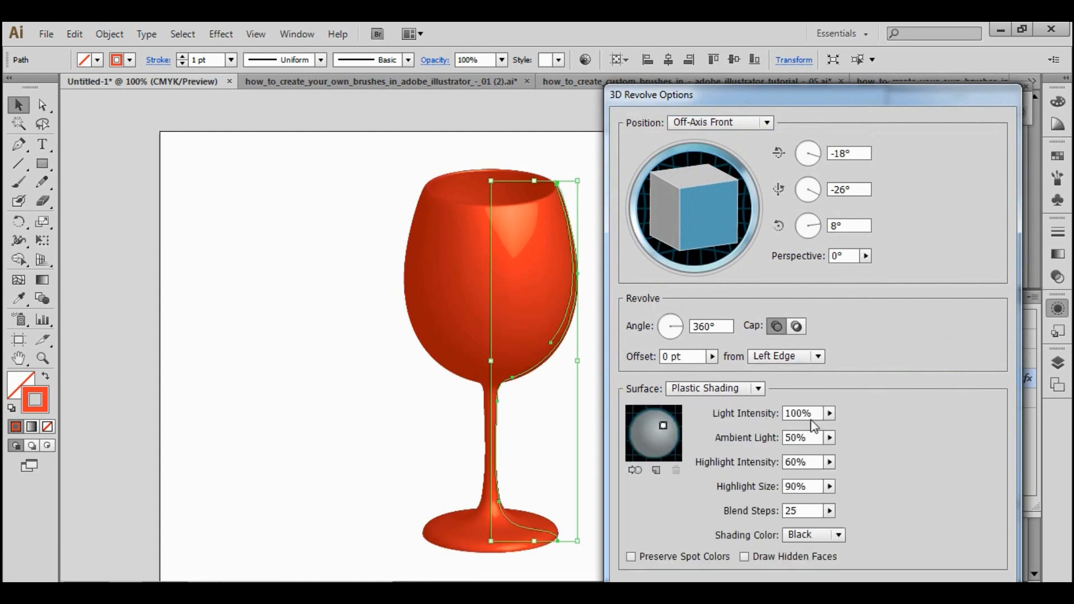
pyautogui.click(829, 511)
pyautogui.moveTo(756, 525); pyautogui.dragTo(760, 525)
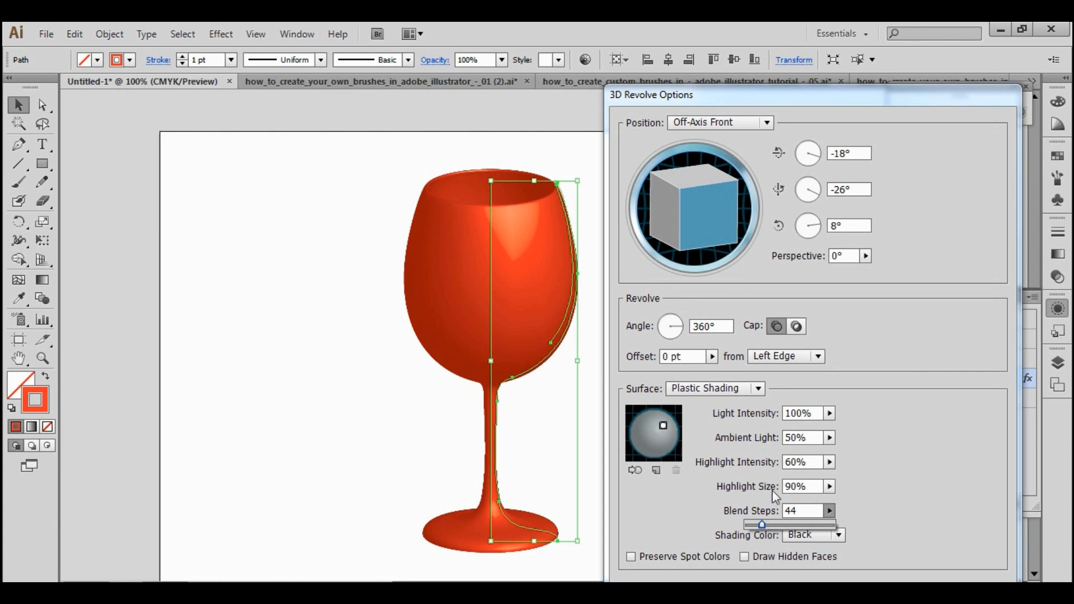
pyautogui.moveTo(853, 92); pyautogui.dragTo(857, 31)
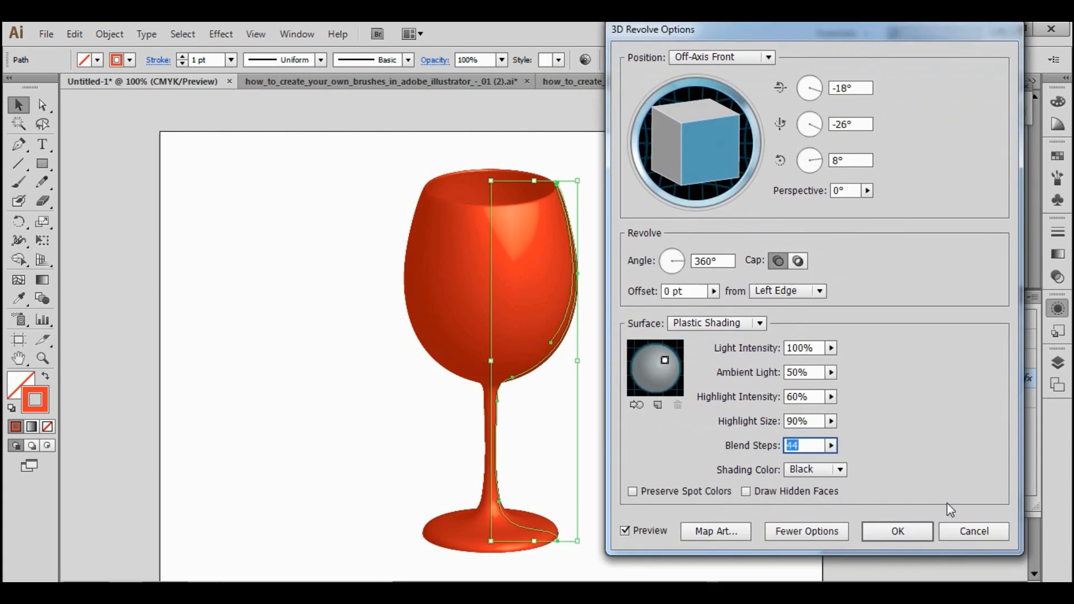
pyautogui.click(898, 529)
# Duplicate the red glass to the right and set the copy's 3D Revolve rotation to -122°, -31° and 39° with preview on
pyautogui.moveTo(554, 343); pyautogui.dragTo(705, 337)
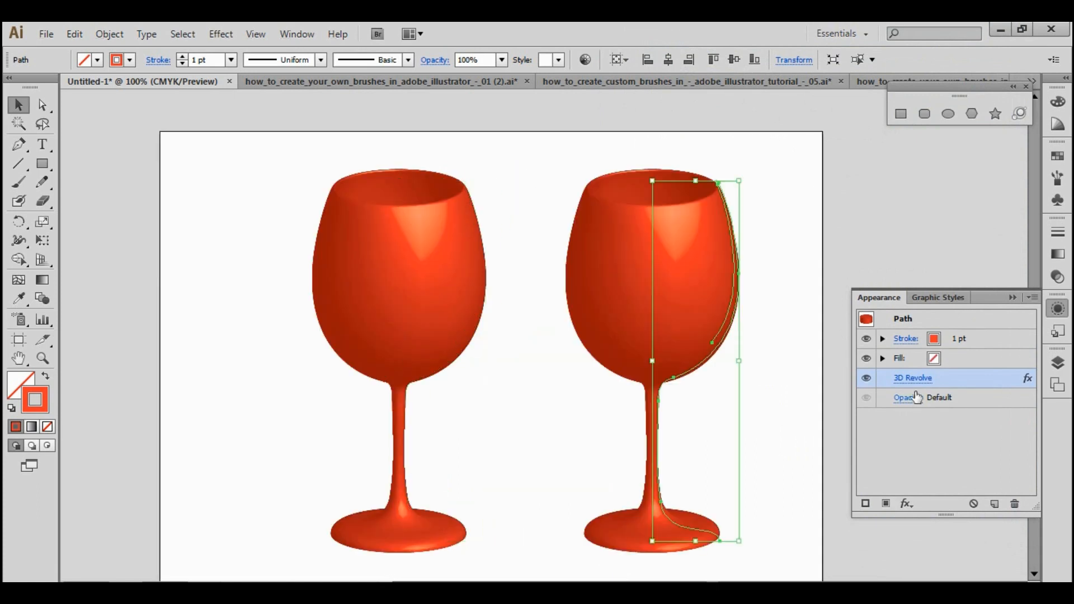
pyautogui.click(913, 378)
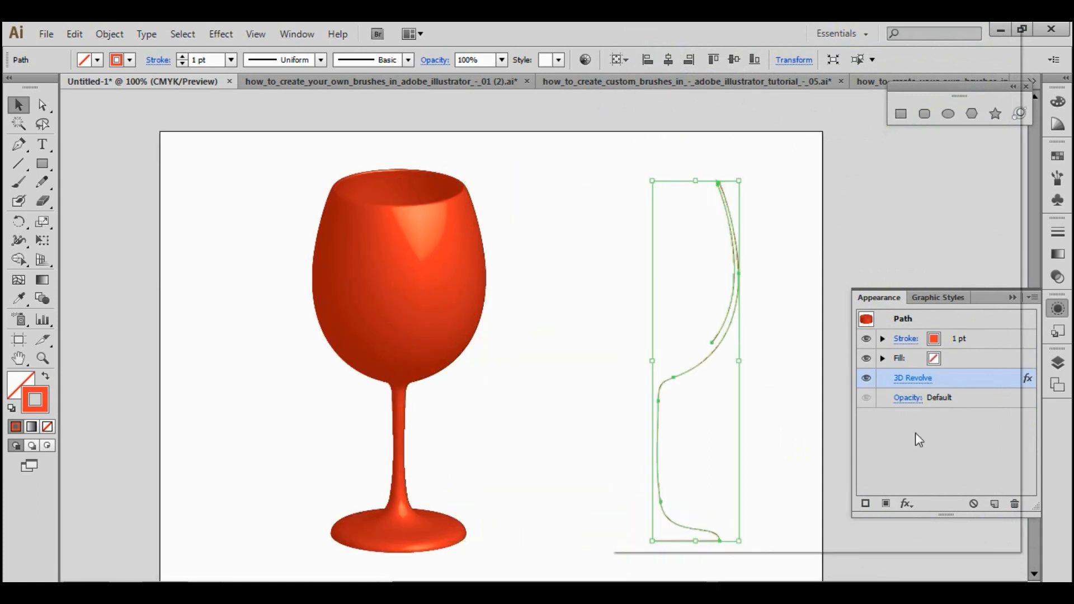
pyautogui.moveTo(758, 26); pyautogui.dragTo(202, 38)
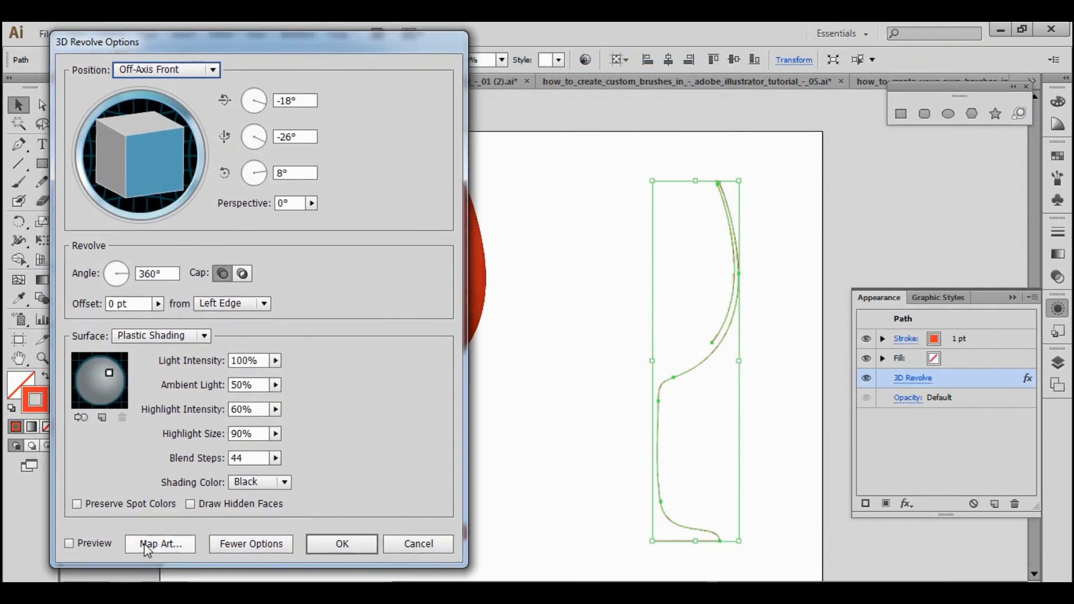
pyautogui.moveTo(136, 157)
pyautogui.mouseDown()
pyautogui.moveTo(140, 196)
pyautogui.moveTo(124, 166)
pyautogui.moveTo(107, 174)
pyautogui.moveTo(135, 158)
pyautogui.mouseUp()
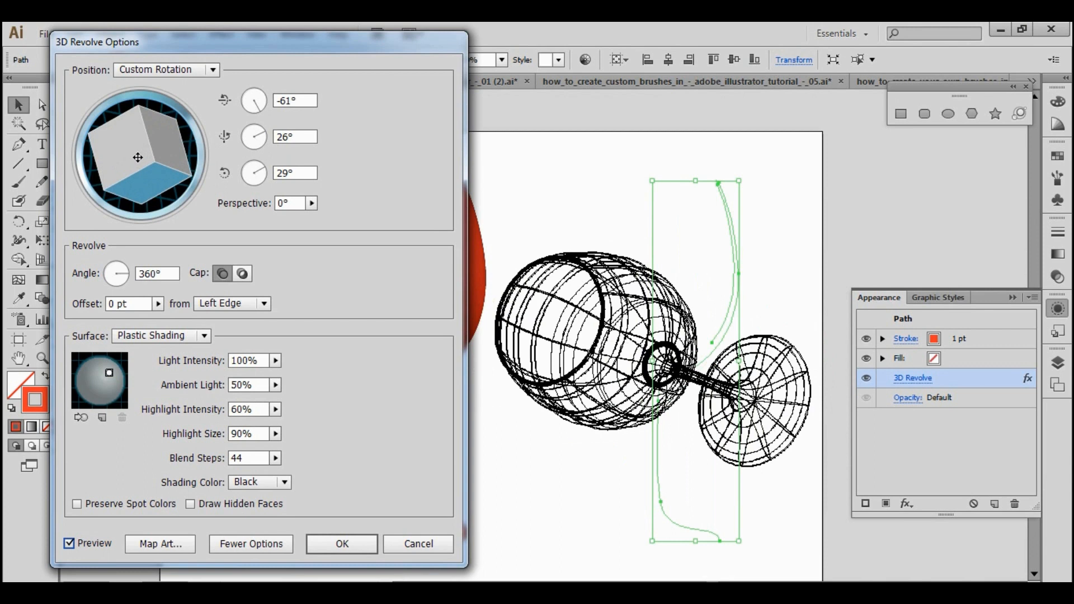
pyautogui.moveTo(138, 158); pyautogui.dragTo(187, 158)
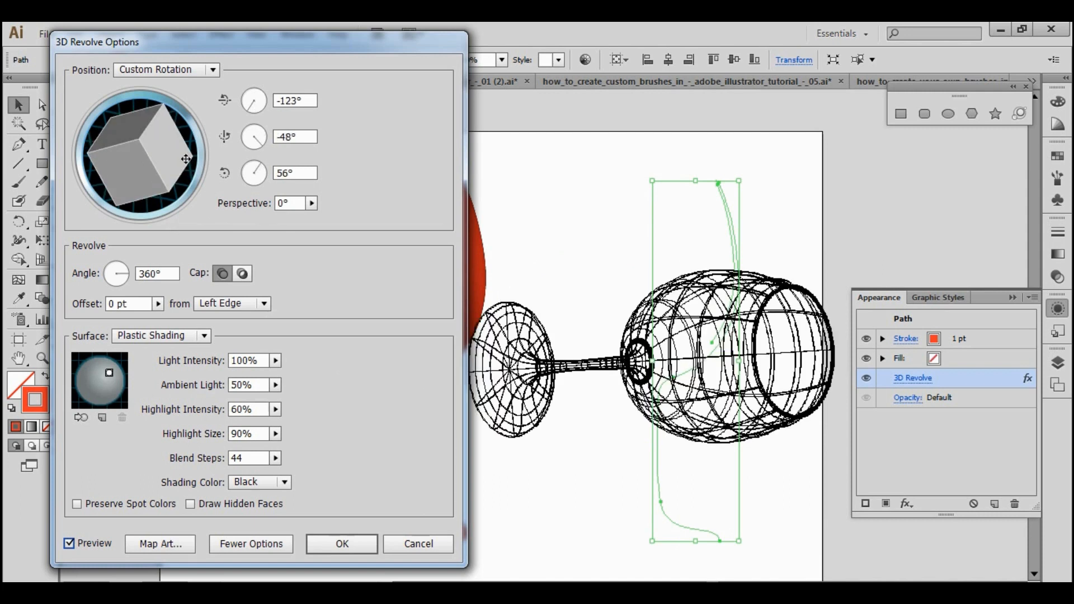
pyautogui.click(155, 163)
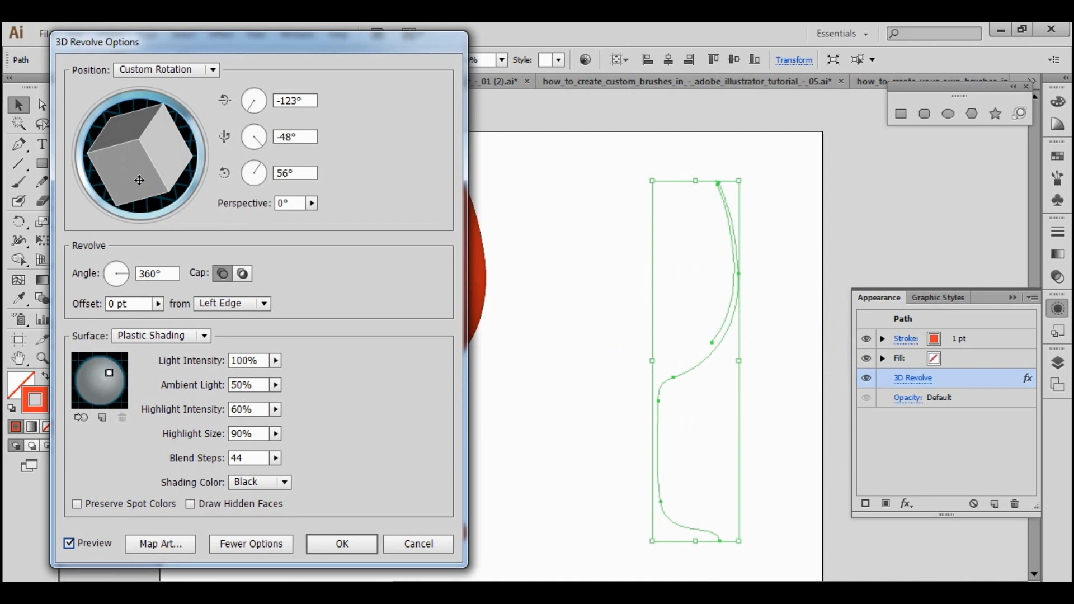
pyautogui.moveTo(147, 155)
pyautogui.mouseDown()
pyautogui.moveTo(120, 167)
pyautogui.moveTo(149, 163)
pyautogui.mouseUp()
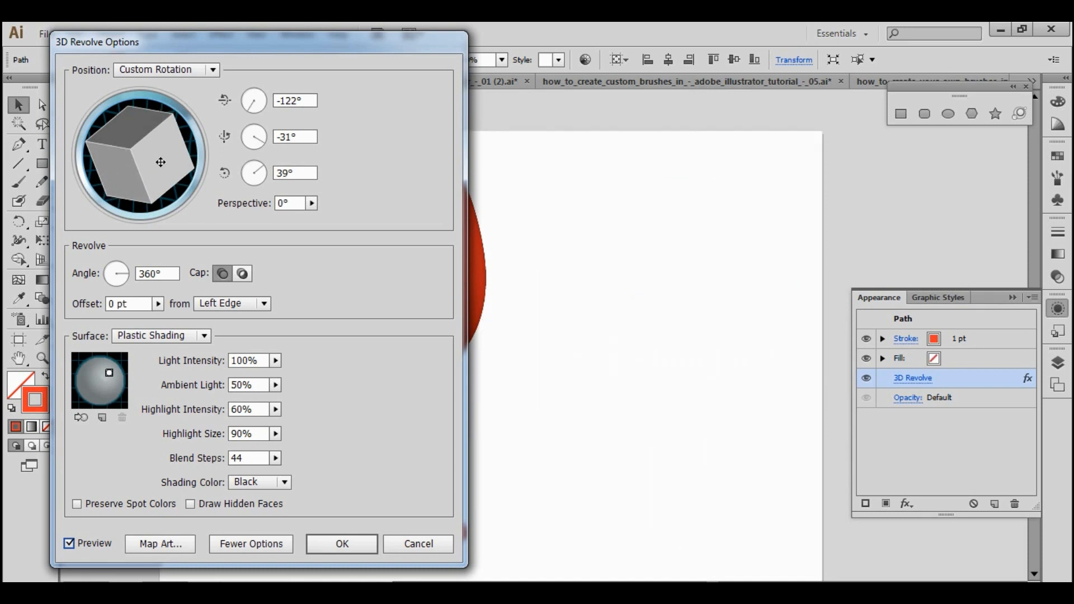
pyautogui.click(342, 543)
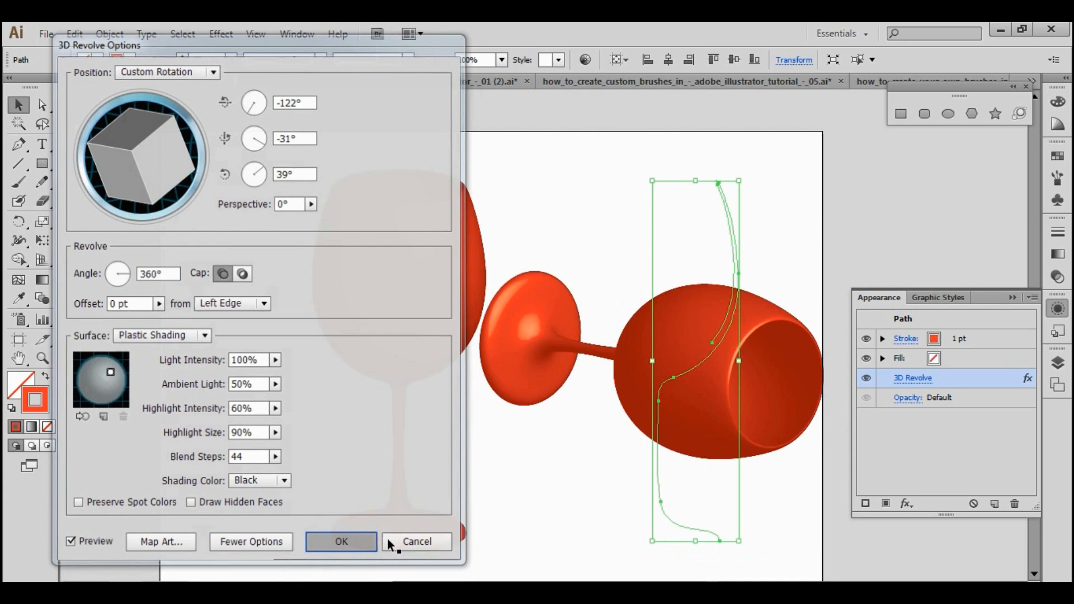
# Scale the tipped glass down proportionally and place it lower, beside the upright glass's stem
pyautogui.click(636, 506)
pyautogui.click(657, 366)
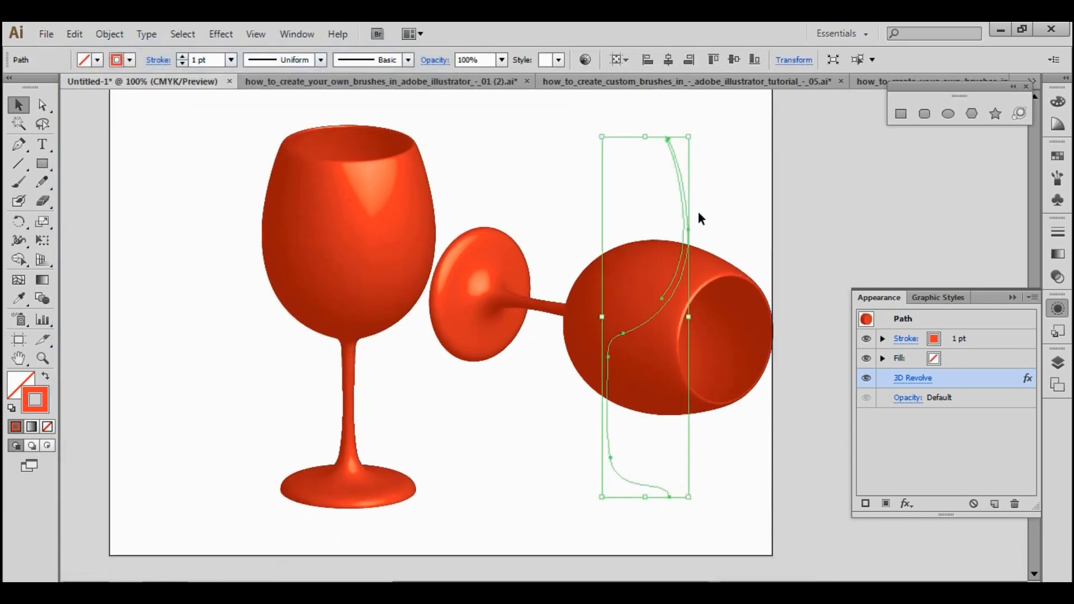
pyautogui.moveTo(687, 136); pyautogui.dragTo(675, 154)
pyautogui.click(790, 283)
pyautogui.moveTo(669, 361); pyautogui.dragTo(582, 415)
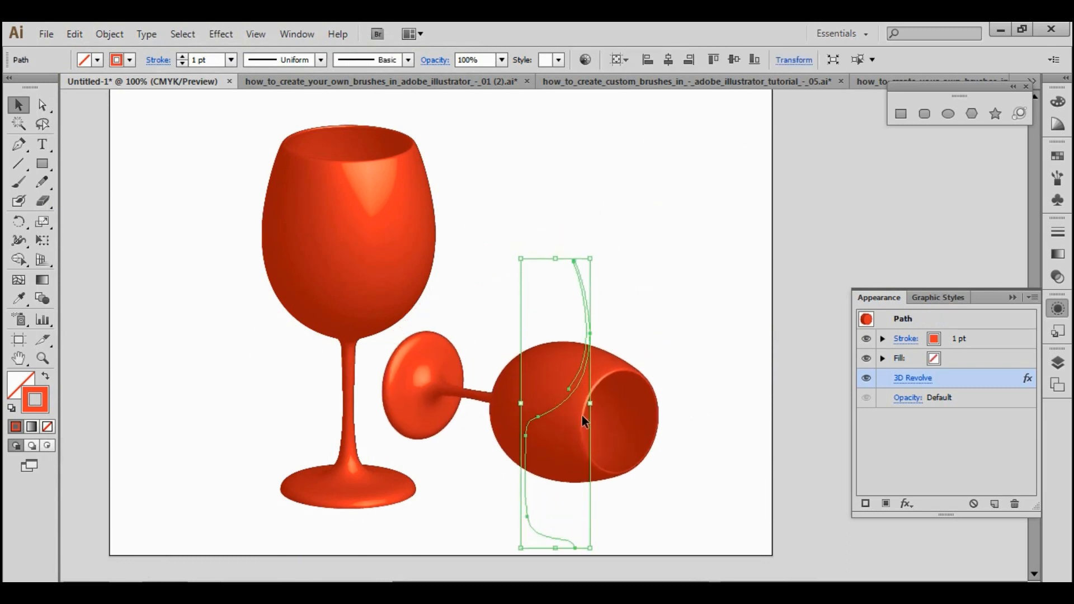
pyautogui.click(699, 423)
pyautogui.moveTo(700, 430); pyautogui.dragTo(770, 432)
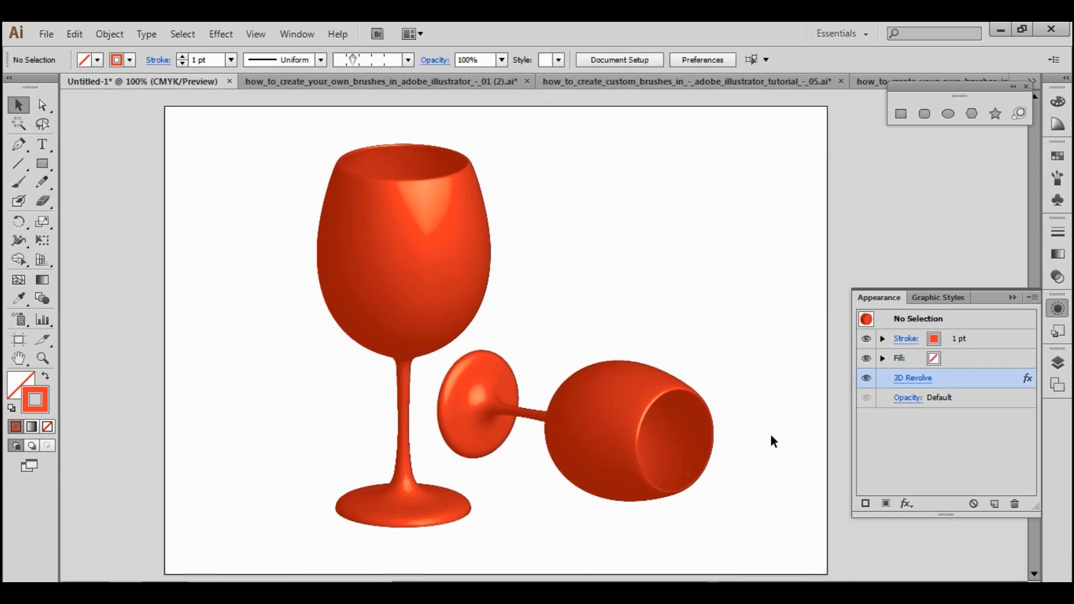
# Change the stroke colour of both glasses to green and deselect them
pyautogui.moveTo(670, 179); pyautogui.dragTo(343, 262)
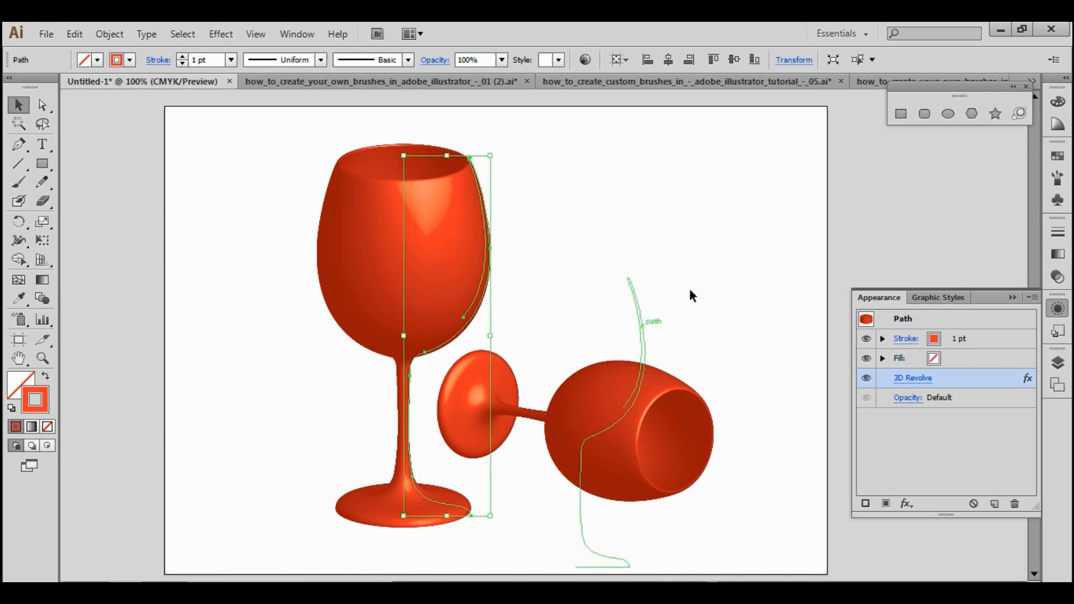
pyautogui.keyDown('shift'); pyautogui.click(644, 358); pyautogui.keyUp('shift')
pyautogui.doubleClick(35, 400)
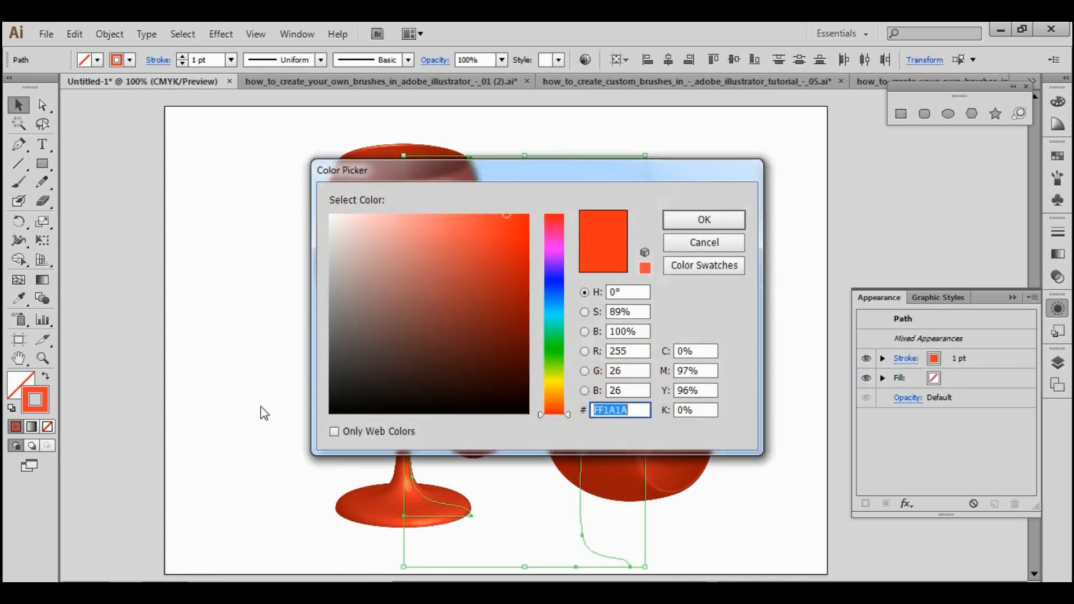
pyautogui.click(559, 345)
pyautogui.click(700, 220)
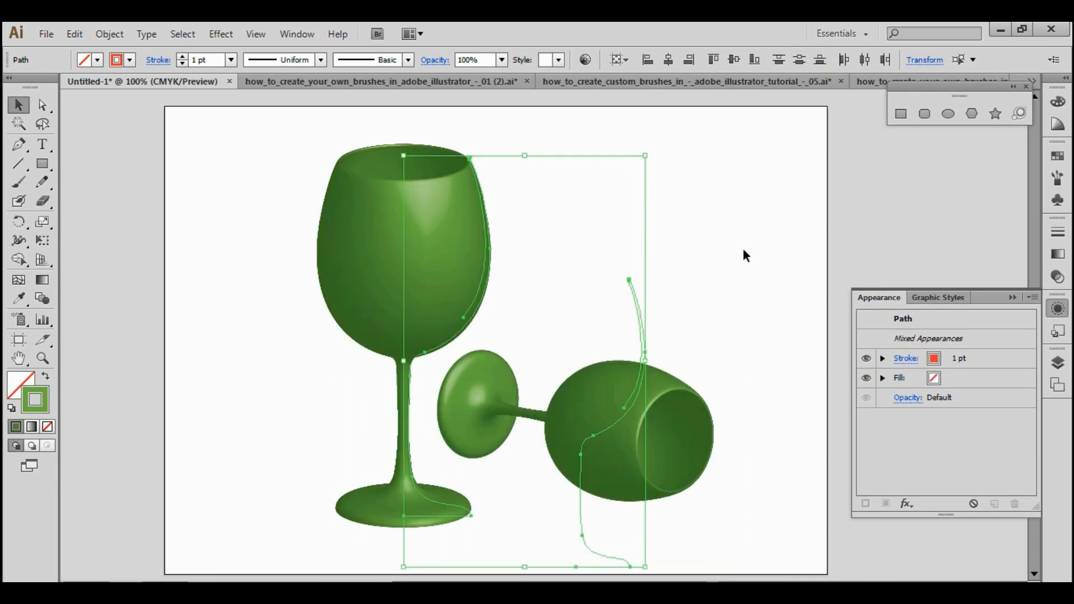
pyautogui.click(744, 250)
pyautogui.moveTo(726, 275); pyautogui.dragTo(720, 278)
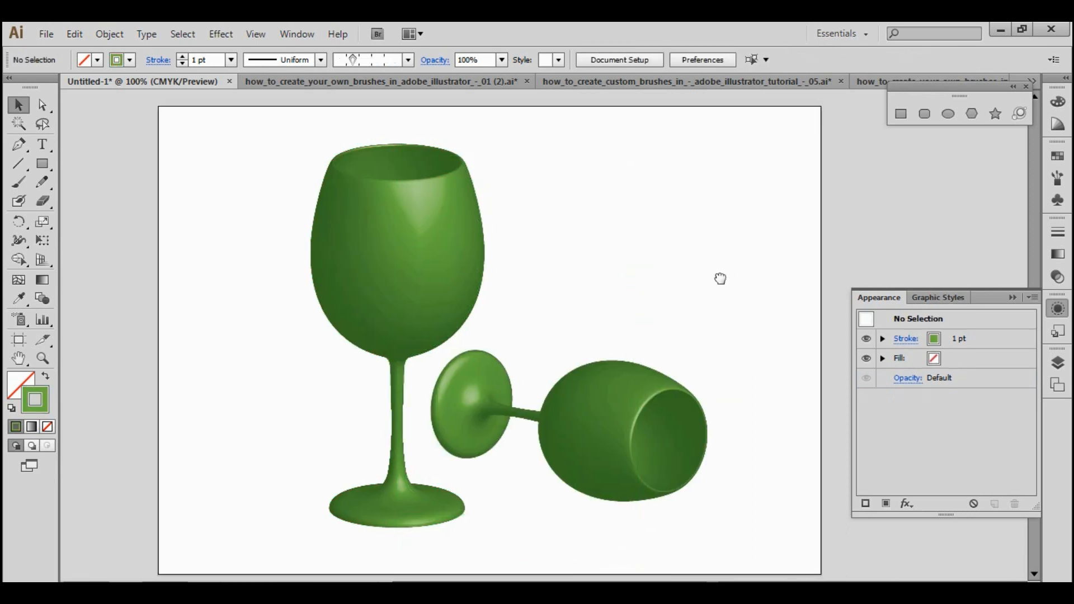
# Open Map Art in the upright glass's 3D Revolve effect with preview on and go to surface 5 of 8
pyautogui.click(419, 241)
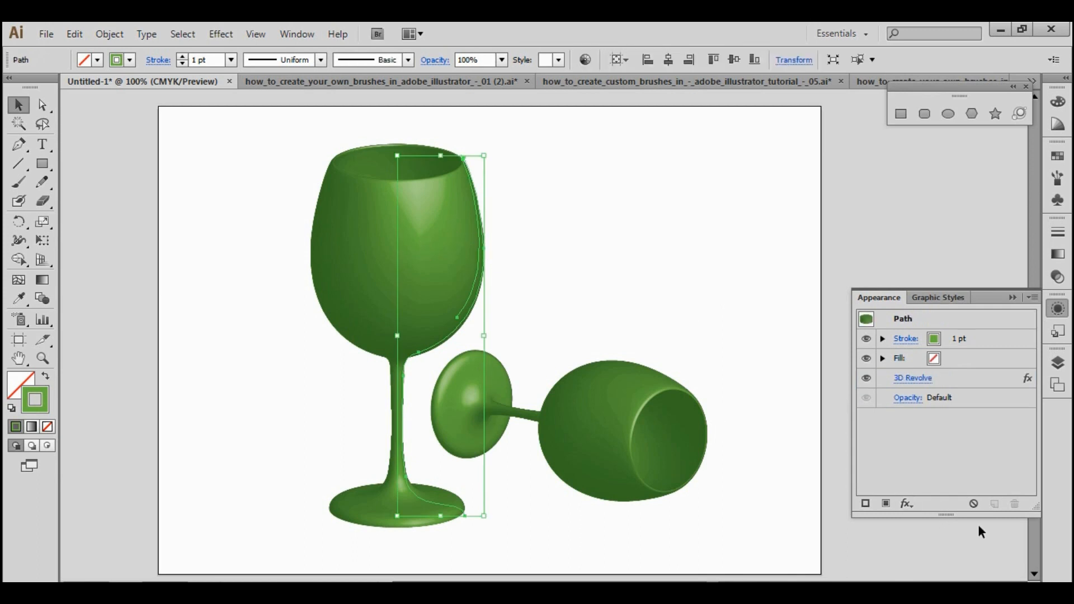
pyautogui.click(913, 378)
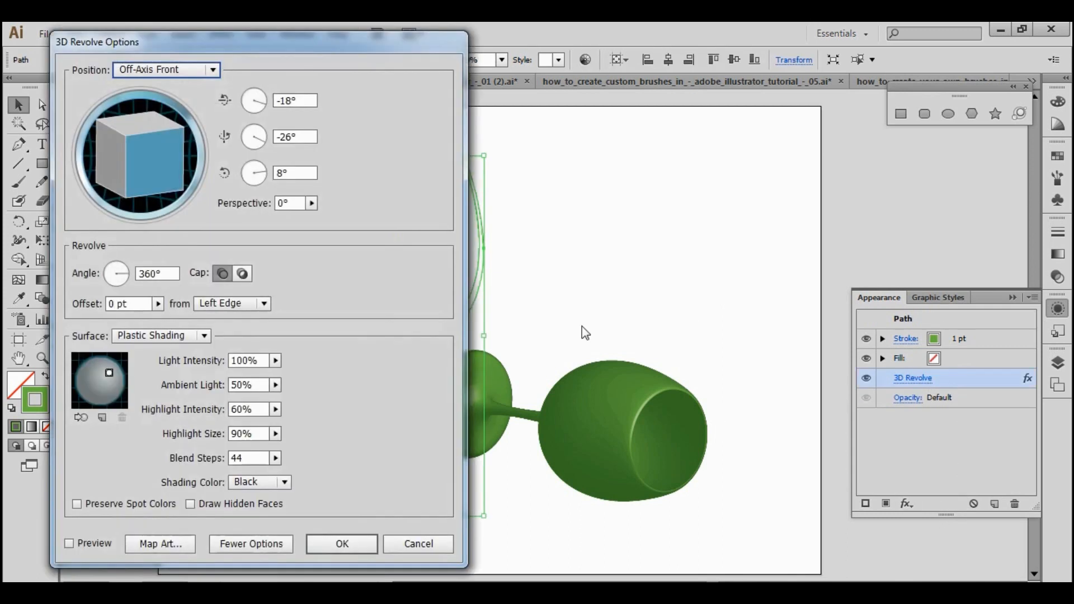
pyautogui.moveTo(318, 48); pyautogui.dragTo(830, 49)
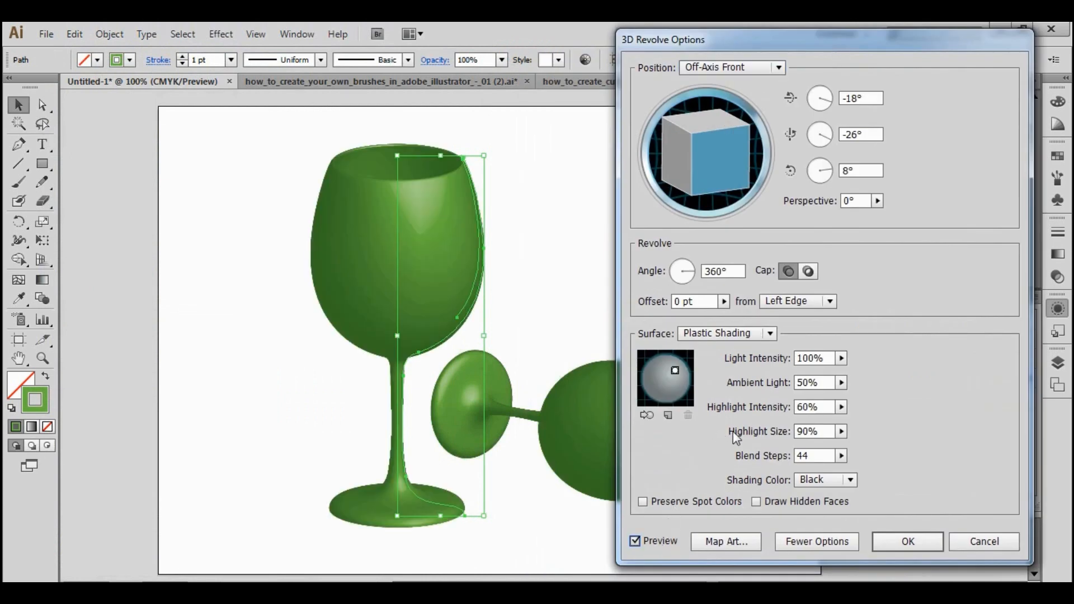
pyautogui.click(737, 543)
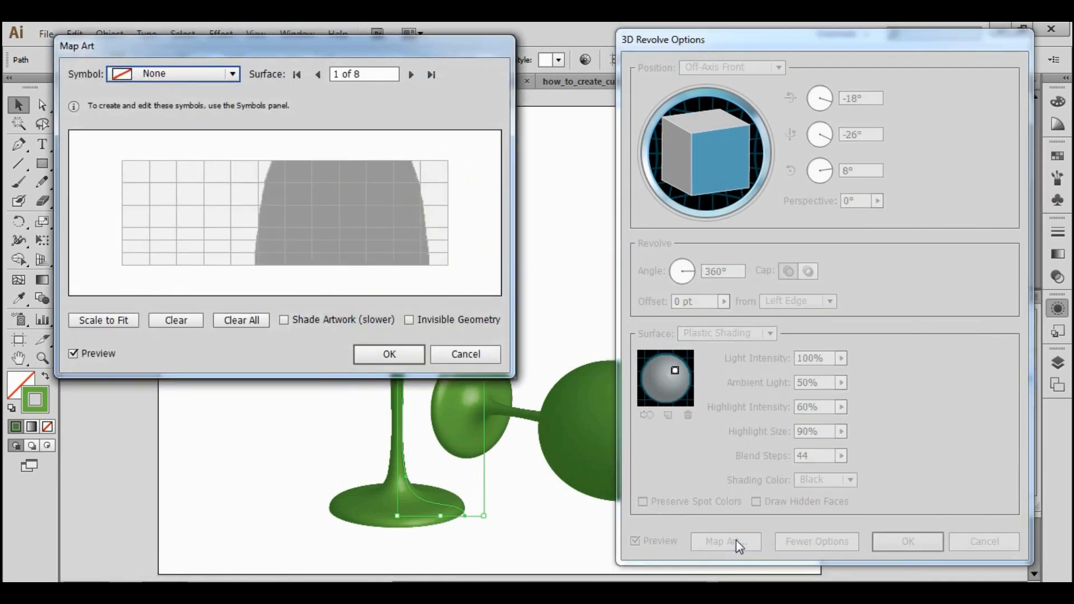
pyautogui.moveTo(330, 43); pyautogui.dragTo(749, 31)
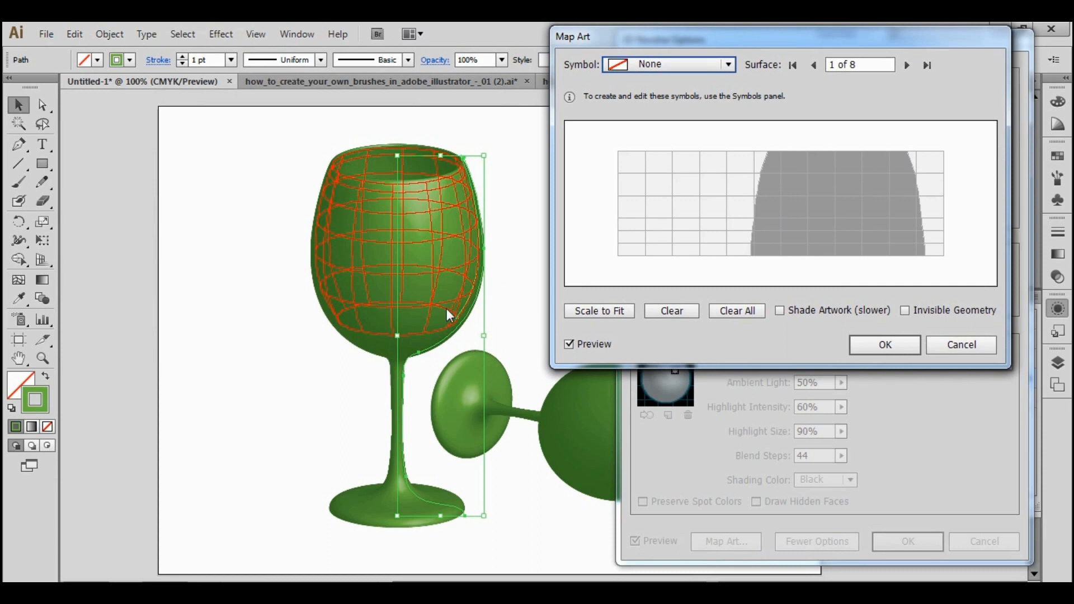
pyautogui.click(907, 64)
pyautogui.click(907, 65)
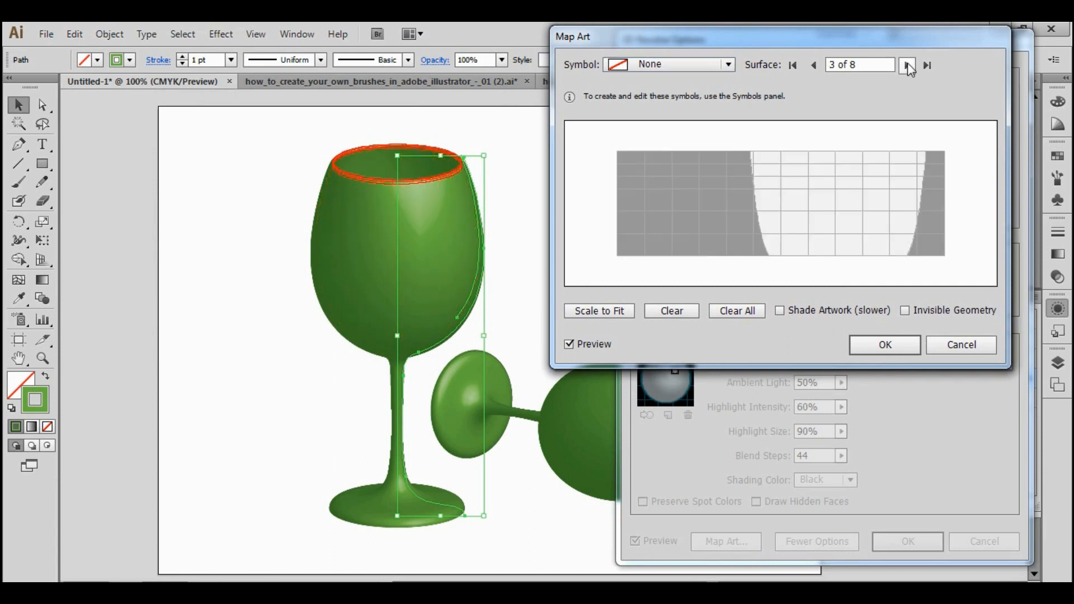
pyautogui.click(907, 65)
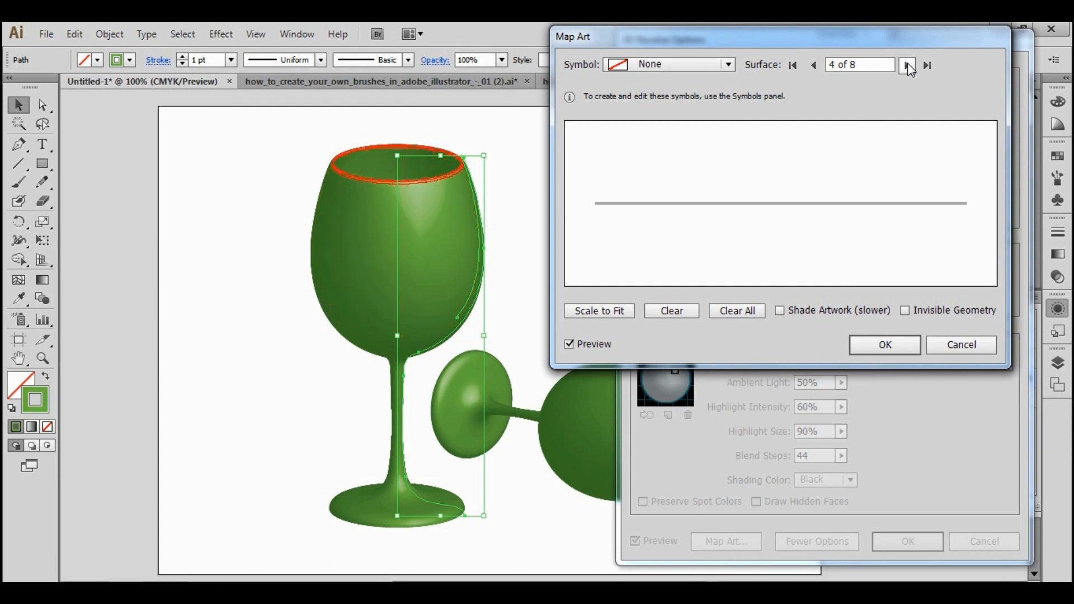
pyautogui.click(907, 64)
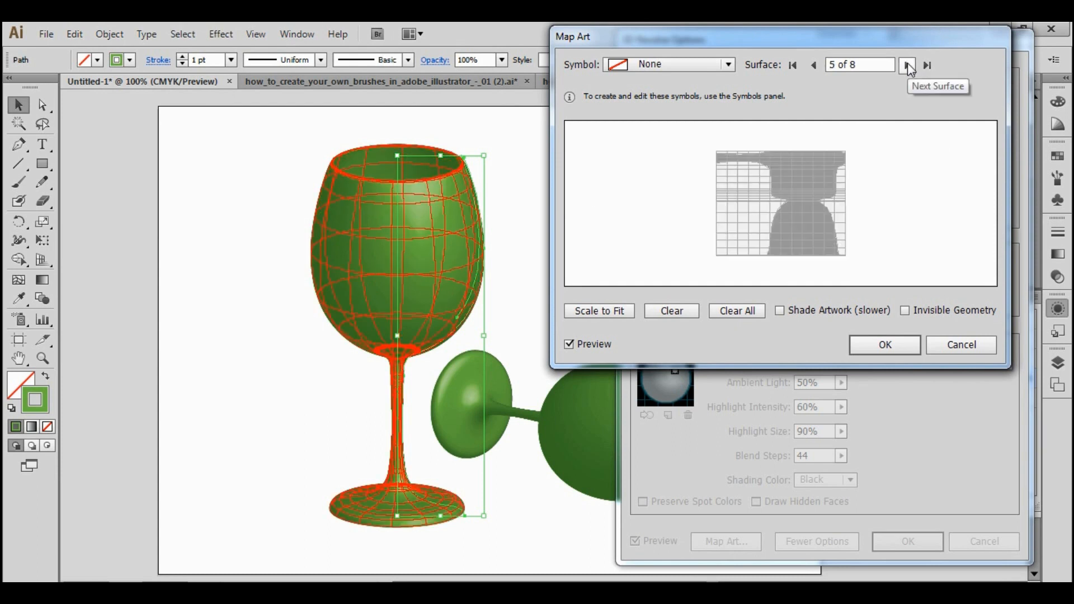
# Try mapping New Symbol onto surface 5, enlarging and repositioning it on the grid, and clear it from that surface
pyautogui.click(726, 64)
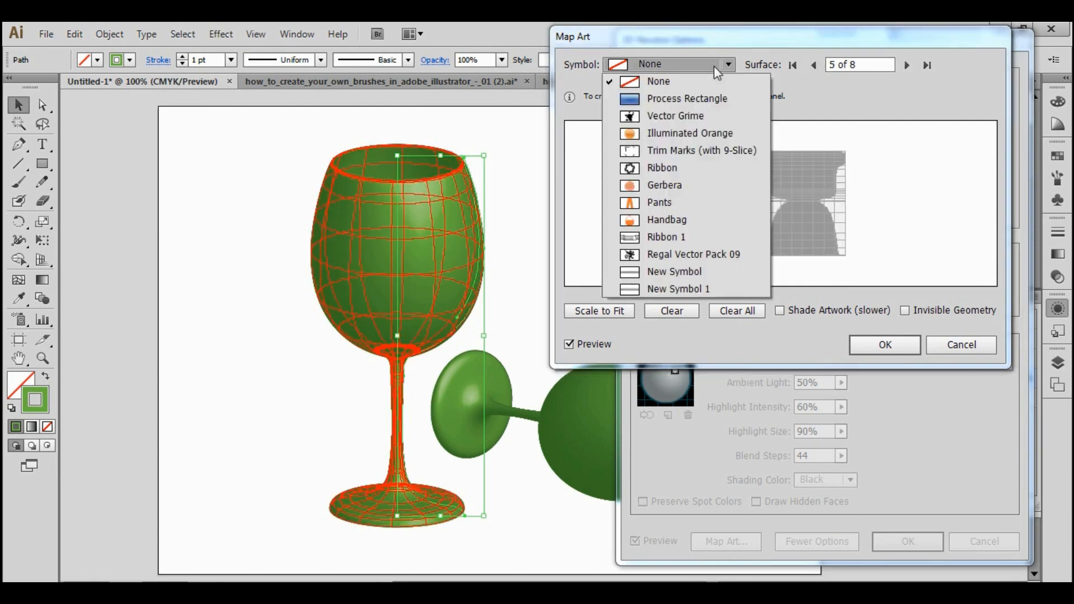
pyautogui.click(710, 275)
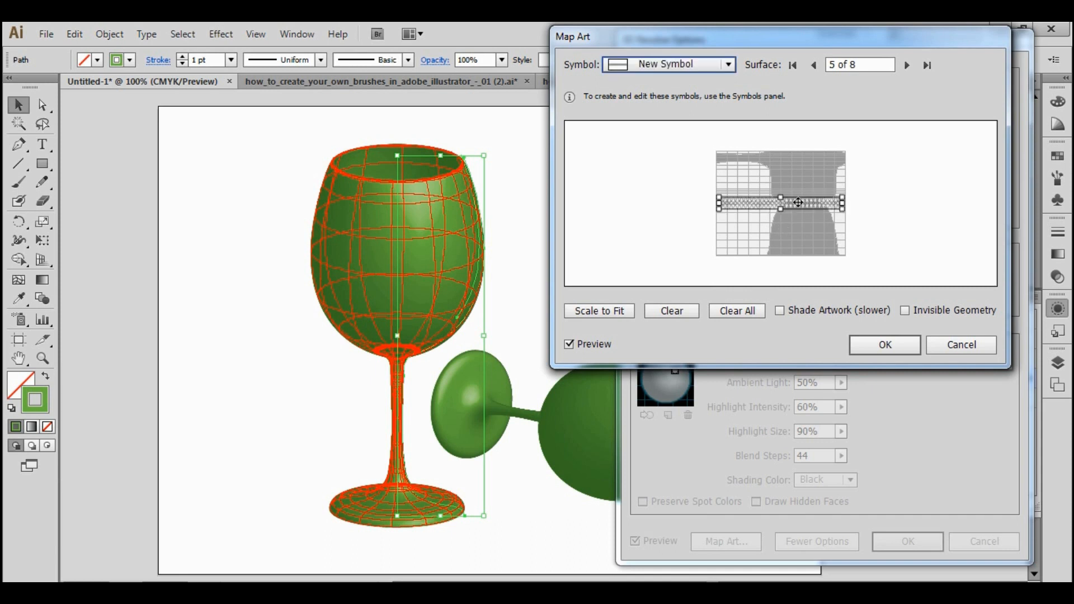
pyautogui.moveTo(793, 202); pyautogui.dragTo(801, 231)
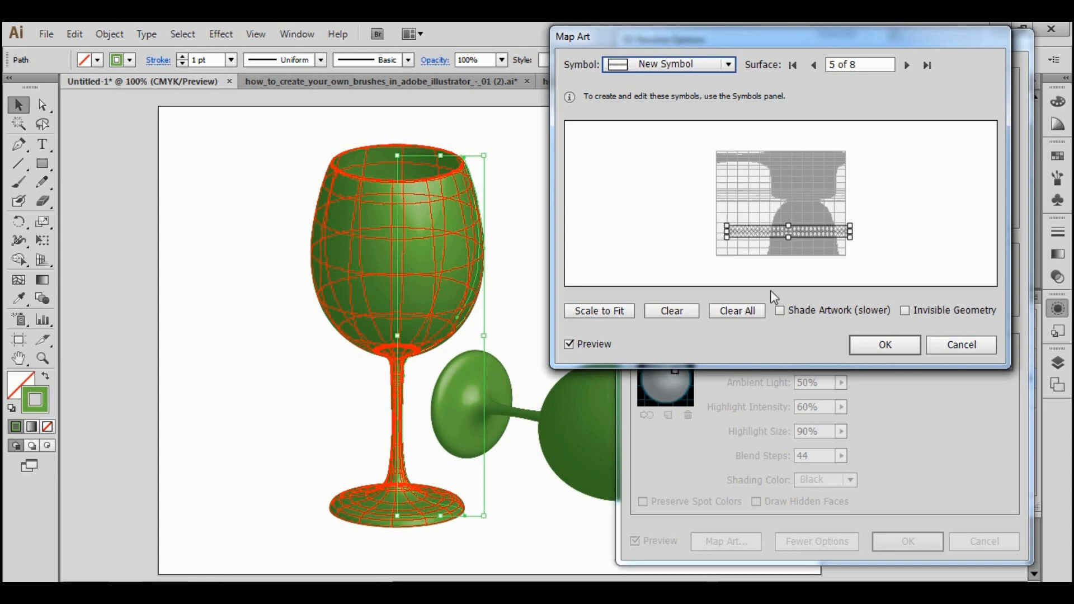
pyautogui.moveTo(789, 238); pyautogui.dragTo(789, 251)
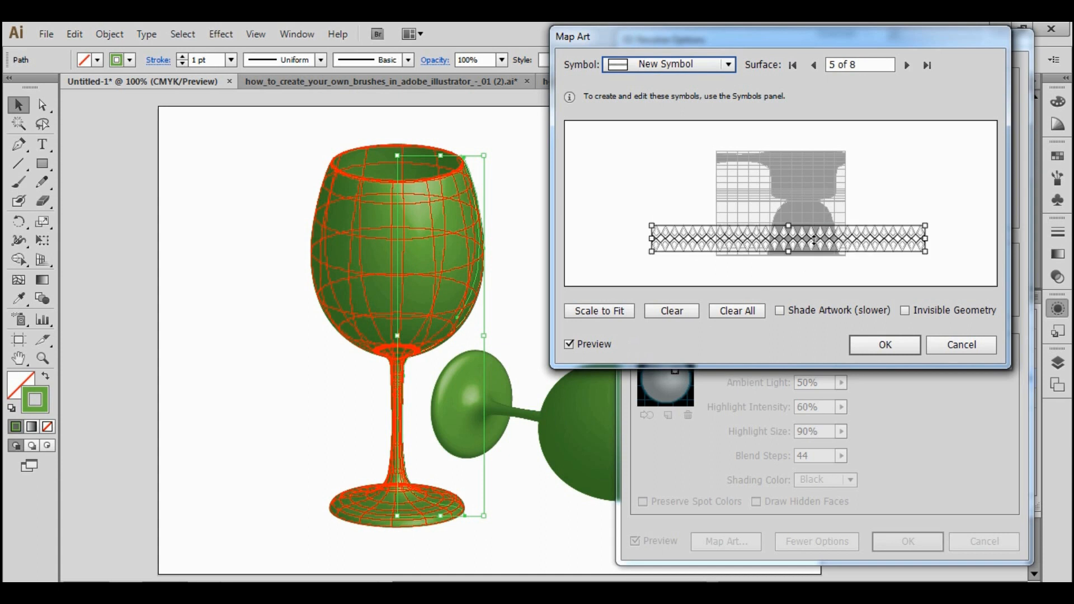
pyautogui.moveTo(814, 237); pyautogui.dragTo(811, 181)
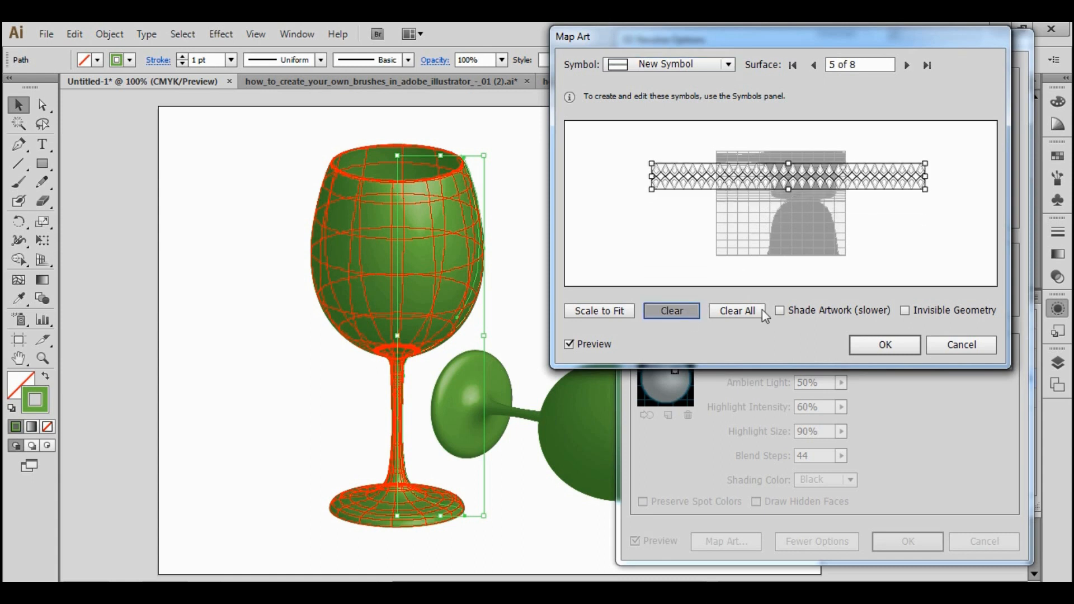
# Go to surface 8 of 8 of the upright glass and map New Symbol onto it
pyautogui.click(907, 66)
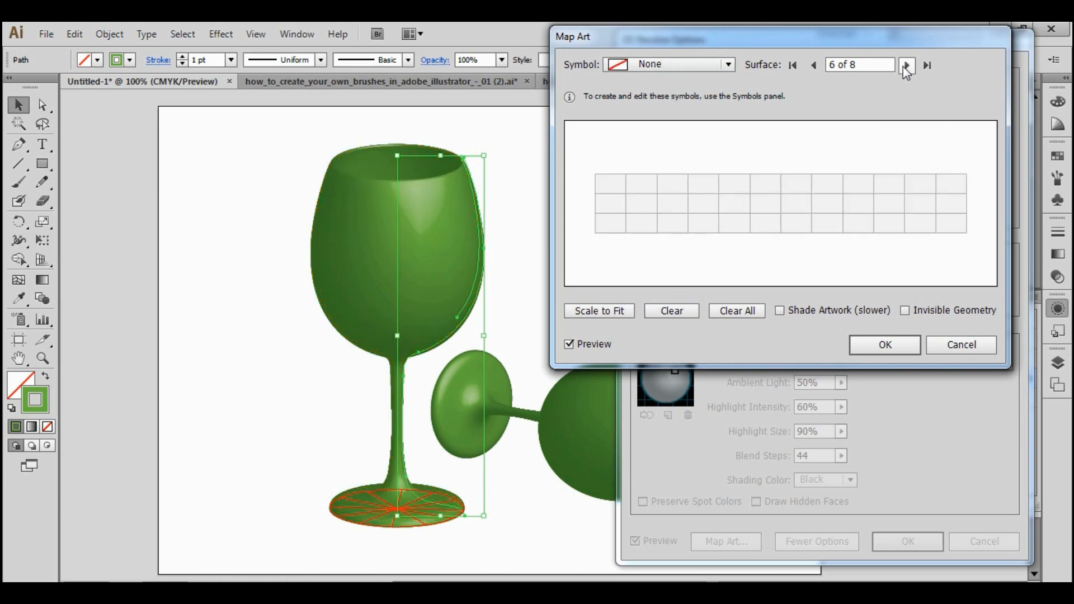
pyautogui.click(907, 66)
pyautogui.click(907, 65)
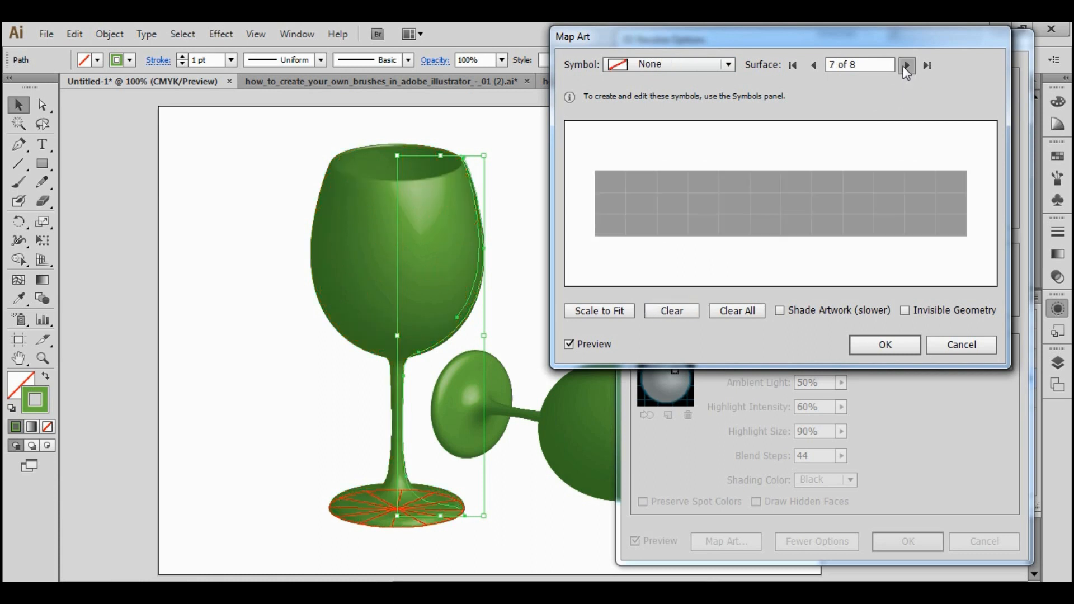
pyautogui.click(716, 66)
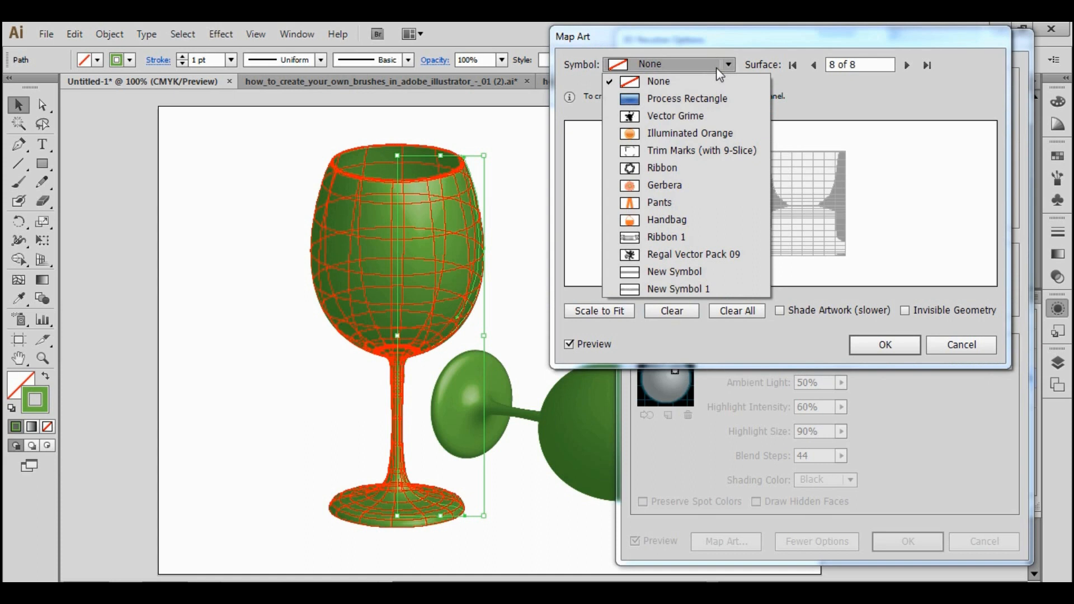
pyautogui.click(694, 276)
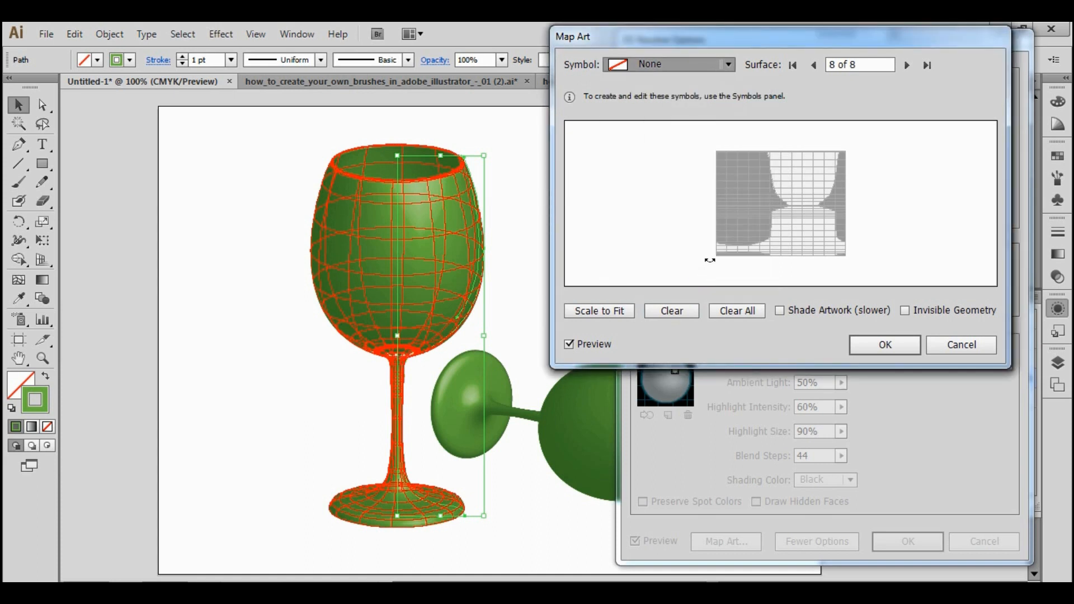
# Position the New Symbol band across the middle of the surface 8 grid so its diamonds ring the bowl's base, and accept the mapping
pyautogui.moveTo(781, 212); pyautogui.dragTo(782, 246)
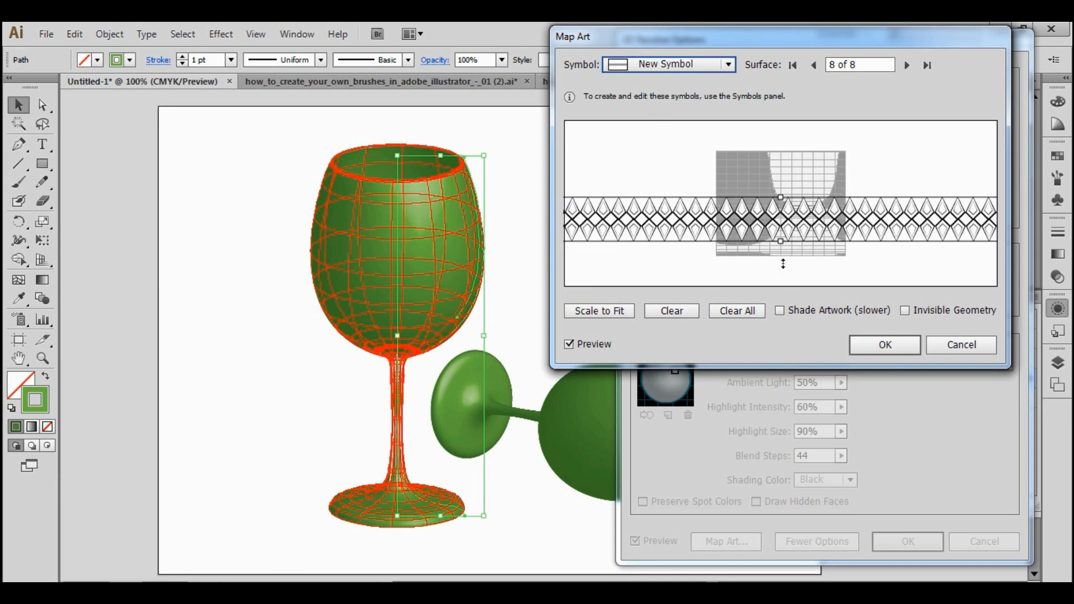
pyautogui.moveTo(672, 223)
pyautogui.mouseDown()
pyautogui.moveTo(674, 235)
pyautogui.moveTo(674, 205)
pyautogui.mouseUp()
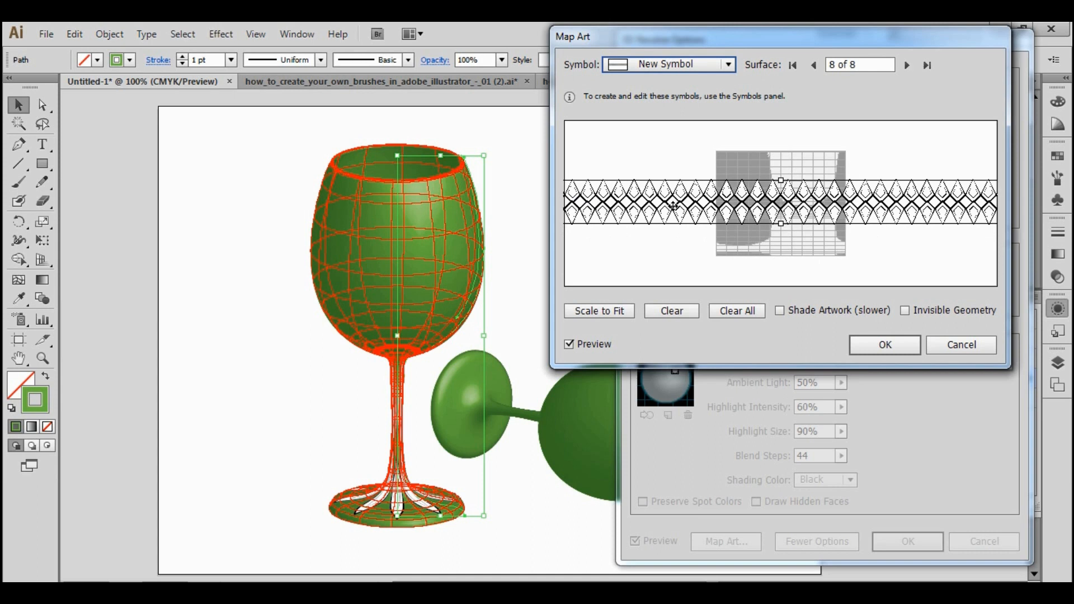
pyautogui.moveTo(674, 206); pyautogui.dragTo(674, 194)
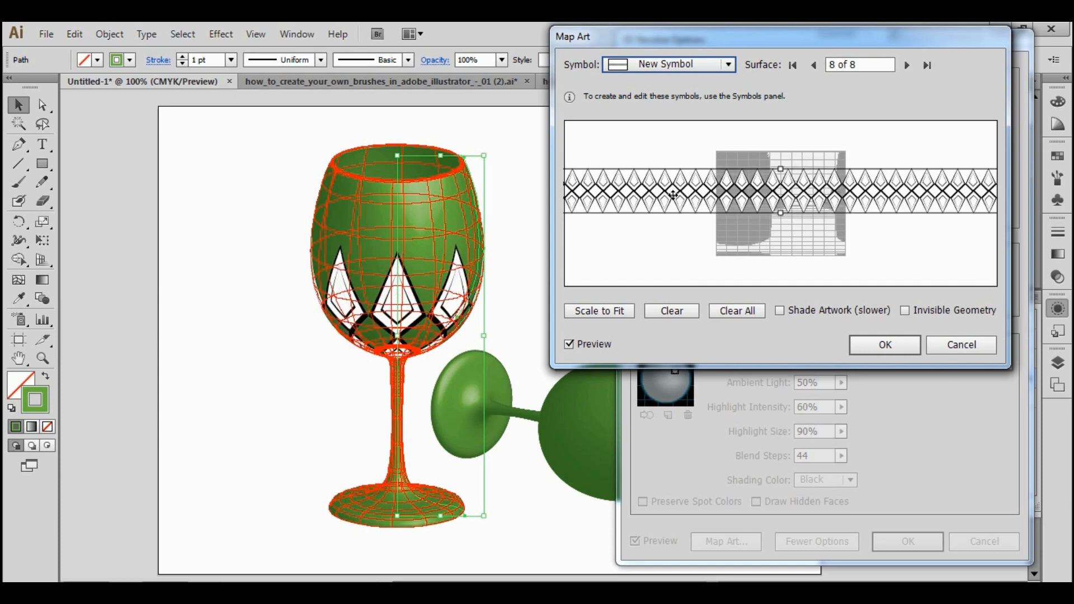
pyautogui.moveTo(673, 195); pyautogui.dragTo(674, 202)
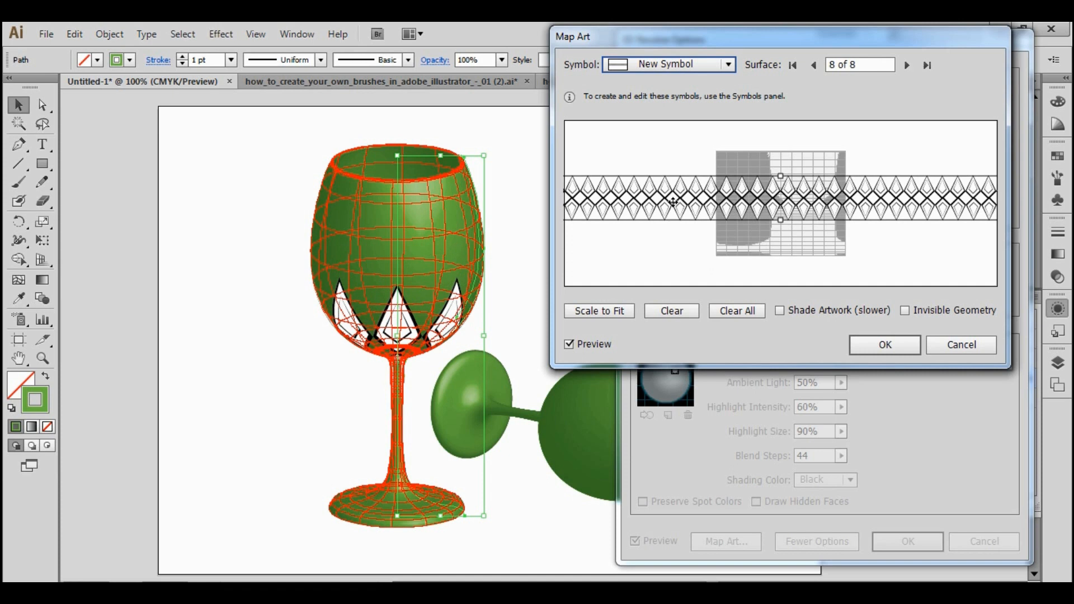
pyautogui.moveTo(673, 202); pyautogui.dragTo(673, 204)
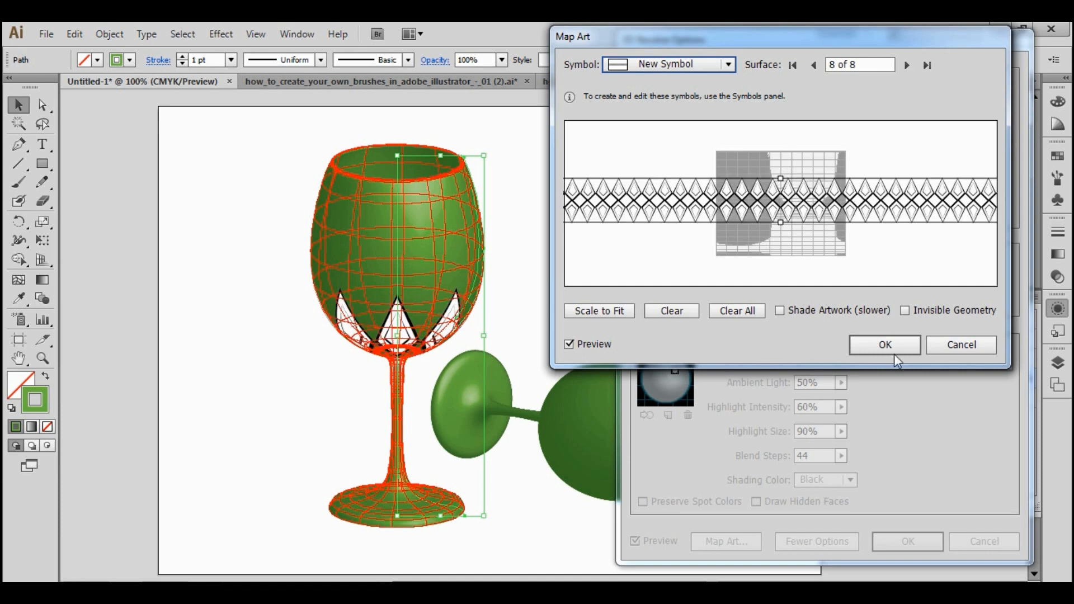
pyautogui.click(894, 348)
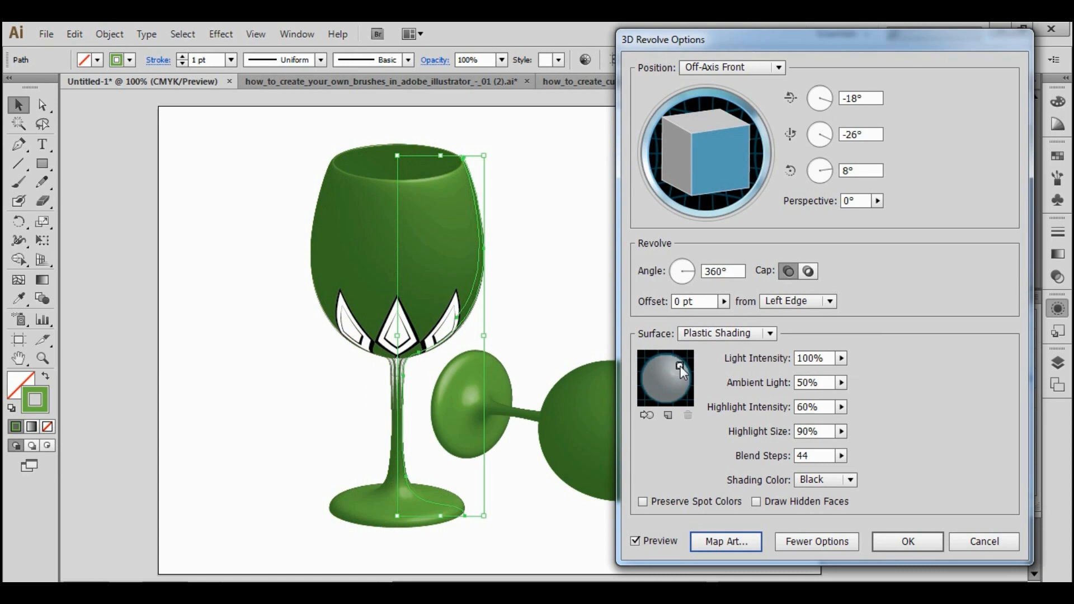
# Add a second light at the lower left of the upright glass's shading sphere and apply the 3D Revolve settings
pyautogui.click(665, 416)
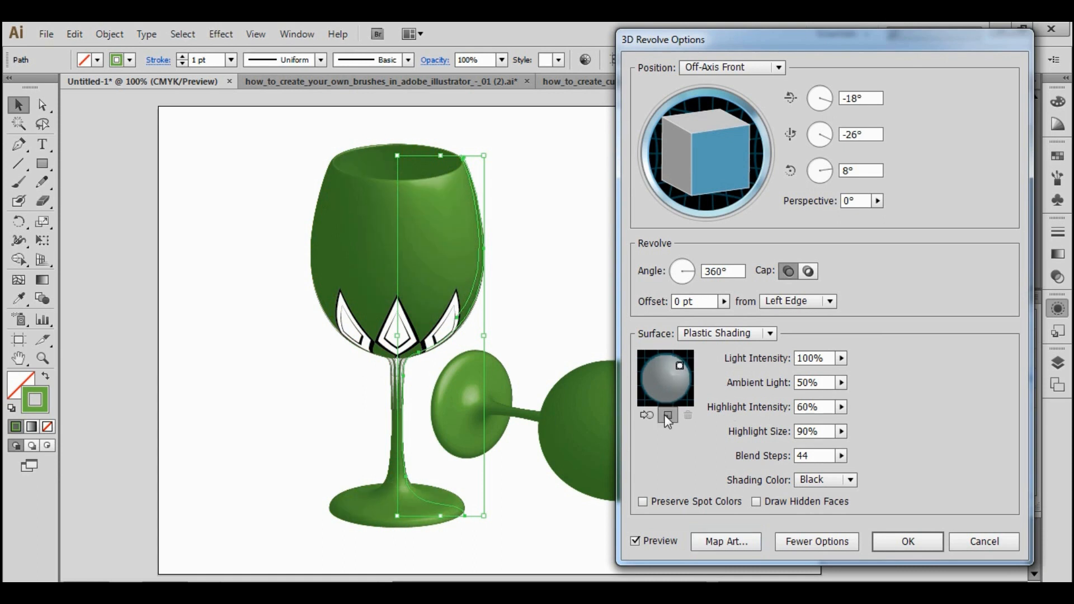
pyautogui.click(668, 415)
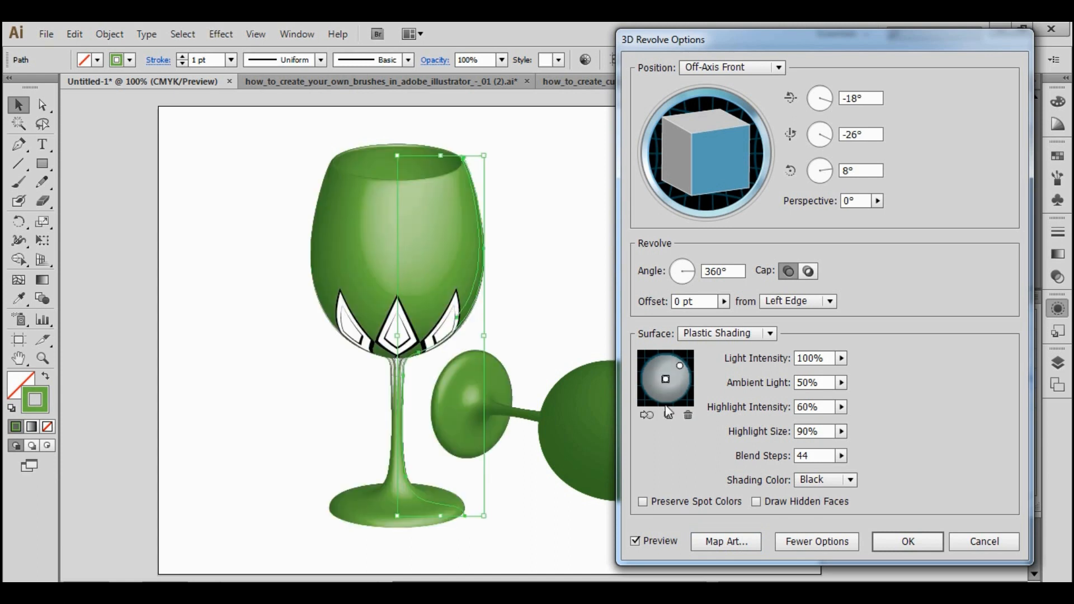
pyautogui.moveTo(666, 379); pyautogui.dragTo(650, 394)
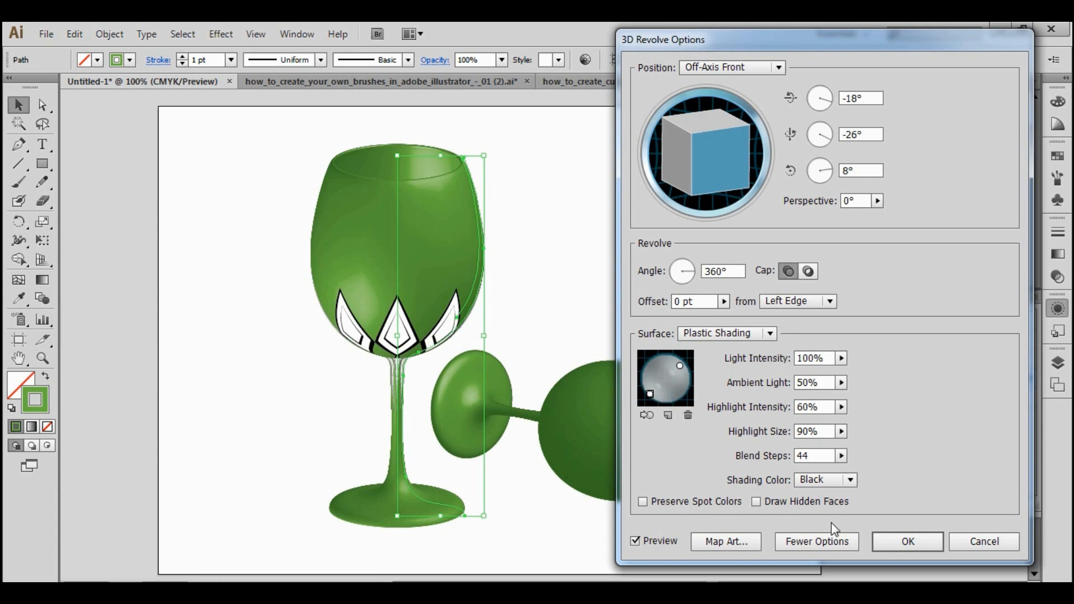
pyautogui.click(908, 541)
# Open the tipped glass's 3D Revolve effect for editing with preview on and move the dialog clear of the glass
pyautogui.click(770, 412)
pyautogui.click(627, 428)
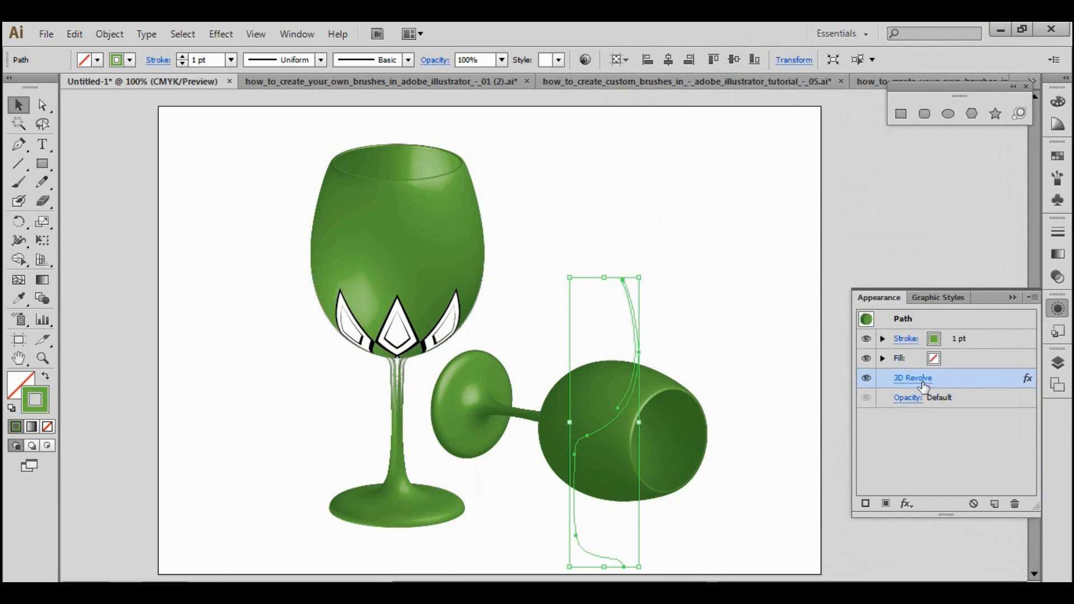
pyautogui.click(923, 386)
pyautogui.click(670, 542)
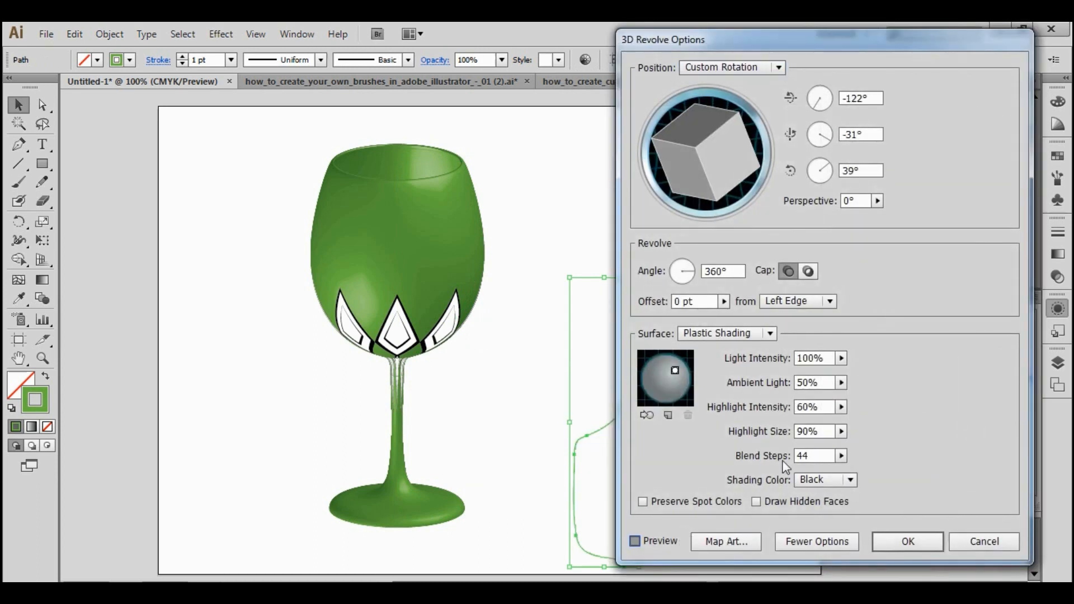
pyautogui.moveTo(727, 41); pyautogui.dragTo(187, 38)
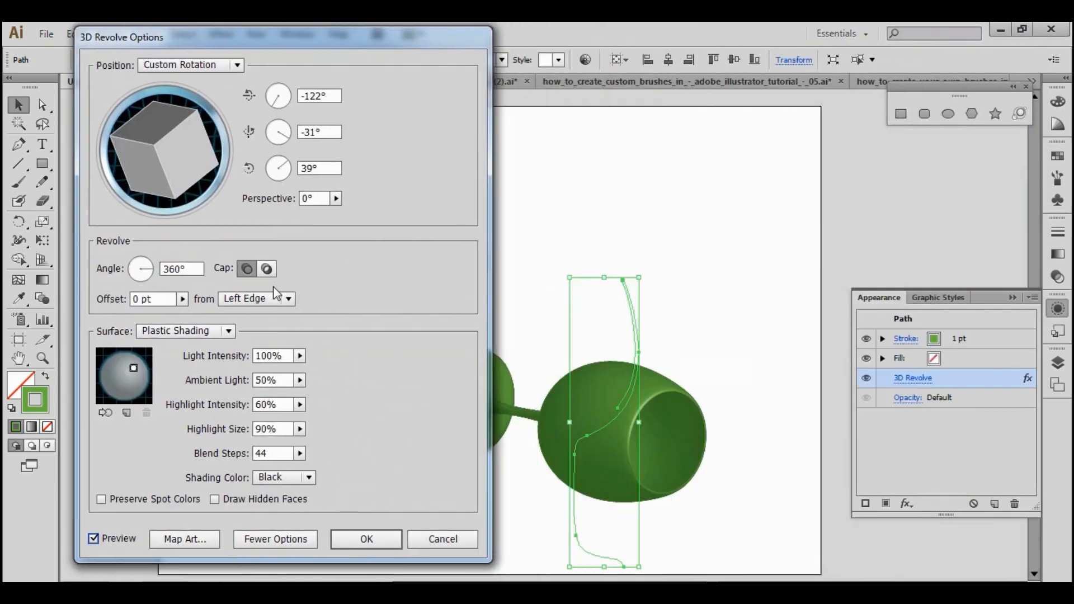
# Open Map Art for the tipped glass and go to surface 9 of 9
pyautogui.click(200, 537)
pyautogui.moveTo(774, 44); pyautogui.dragTo(314, 44)
pyautogui.click(312, 67)
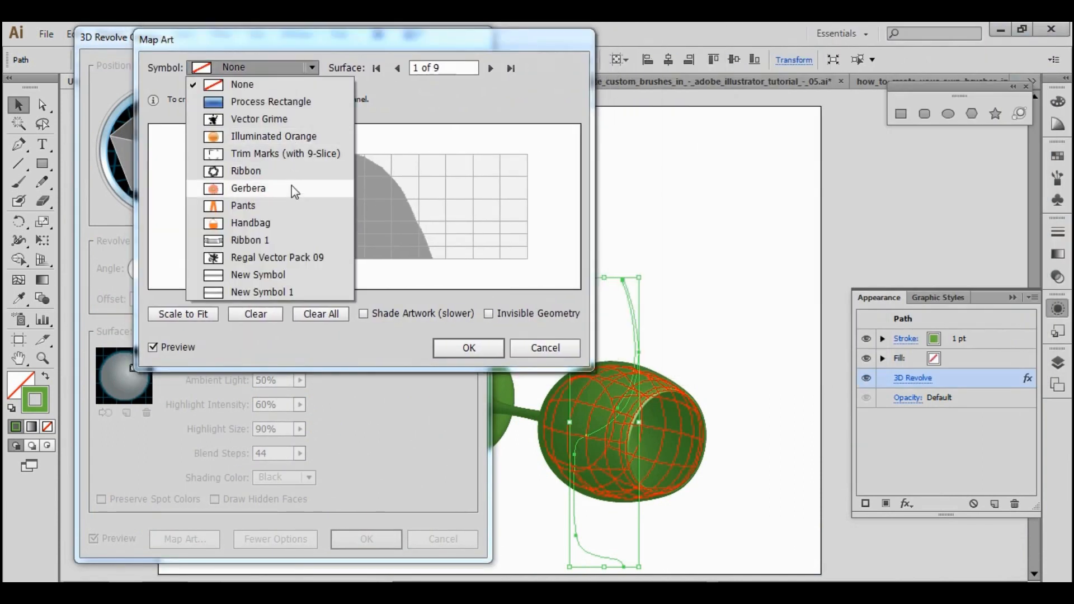
pyautogui.press('Escape')
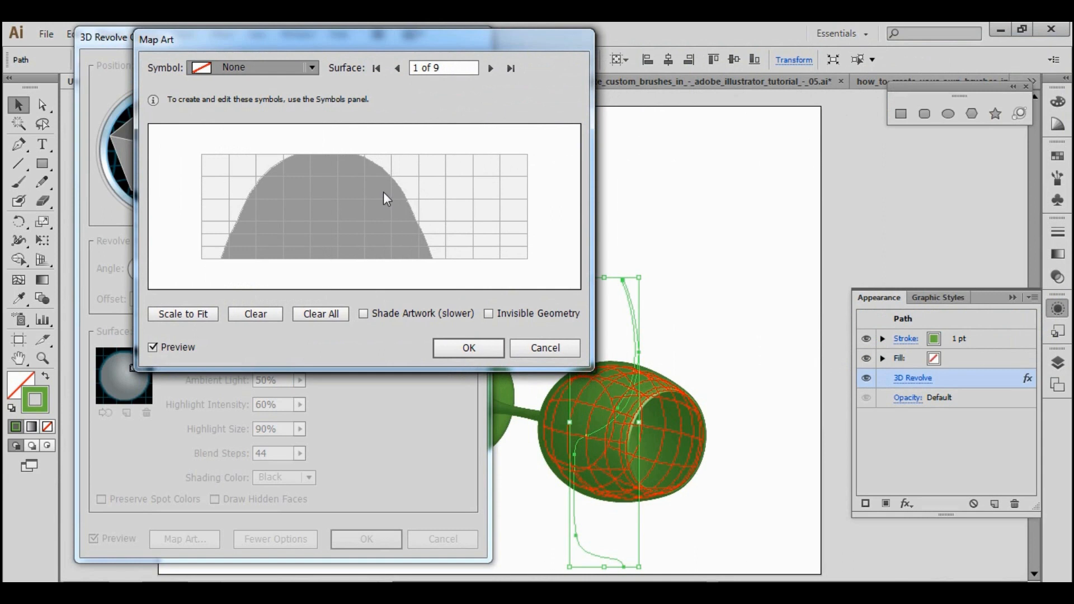
pyautogui.click(279, 317)
pyautogui.click(511, 68)
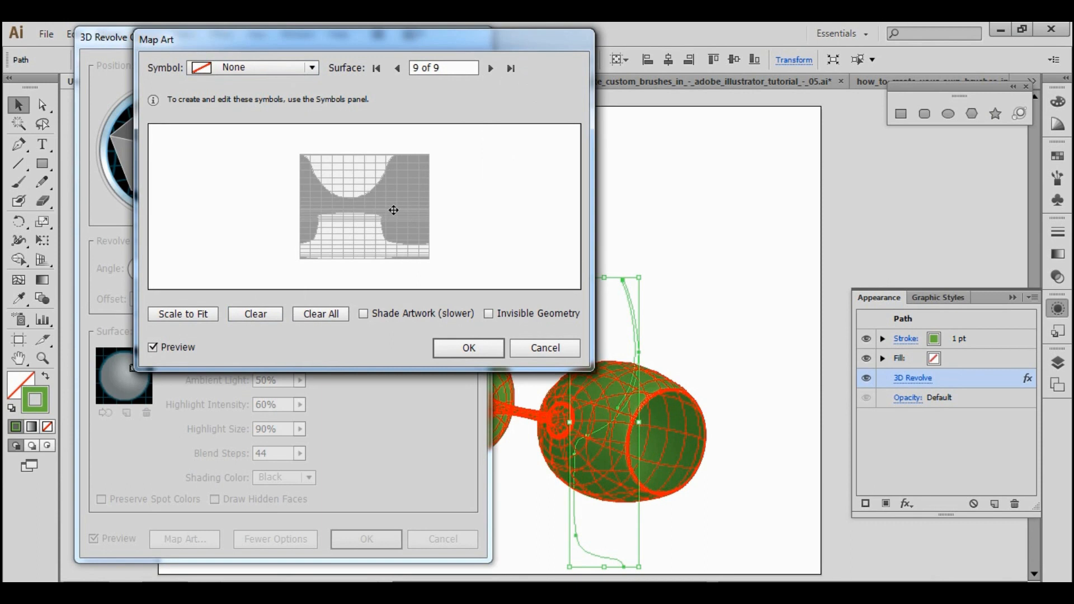
# Map the Gerbera symbol onto surface 9, enlarge it, position its petals around the base of the tipped bowl, and apply the effect
pyautogui.click(288, 70)
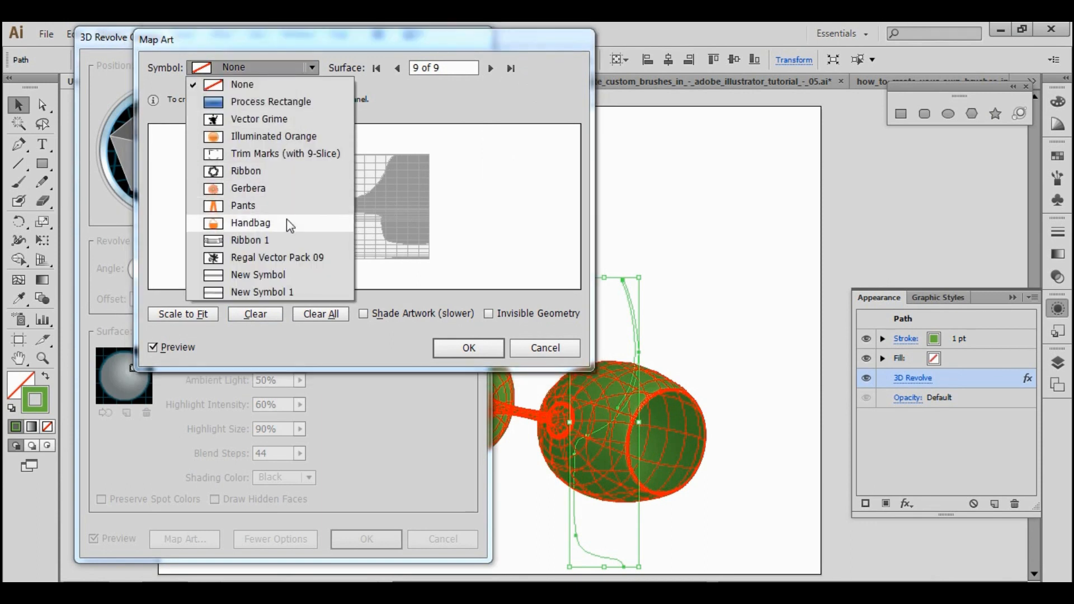
pyautogui.click(291, 196)
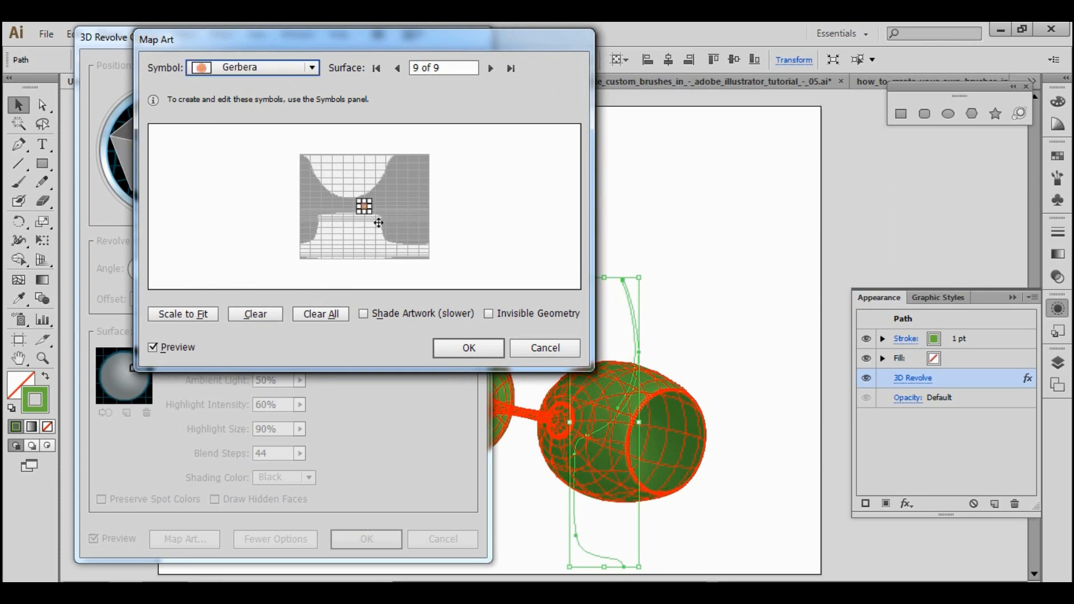
pyautogui.moveTo(370, 214); pyautogui.dragTo(408, 208)
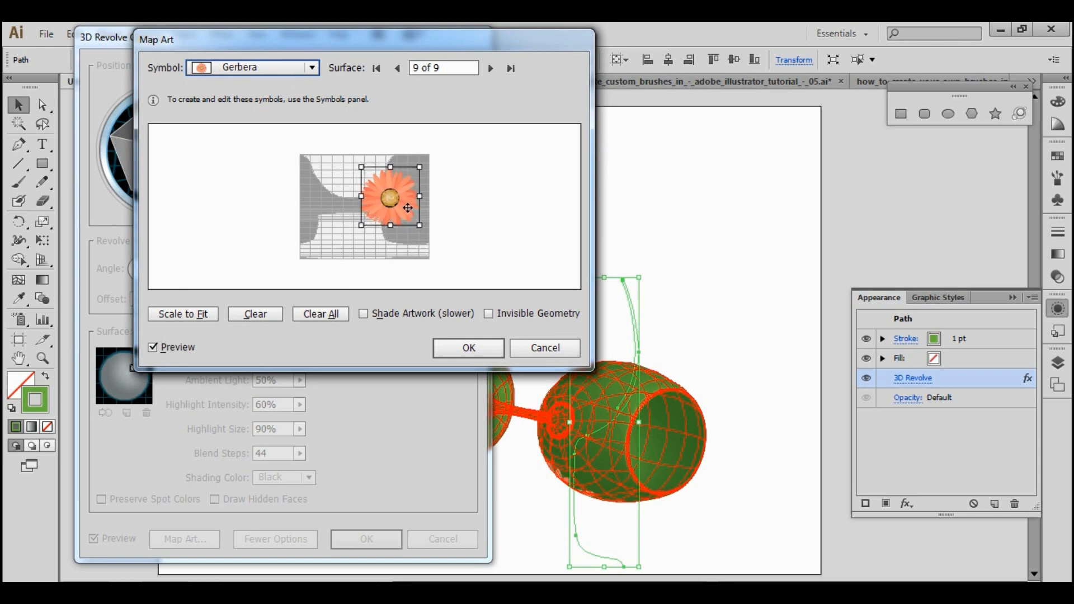
pyautogui.moveTo(469, 55); pyautogui.dragTo(374, 57)
pyautogui.moveTo(314, 207); pyautogui.dragTo(273, 208)
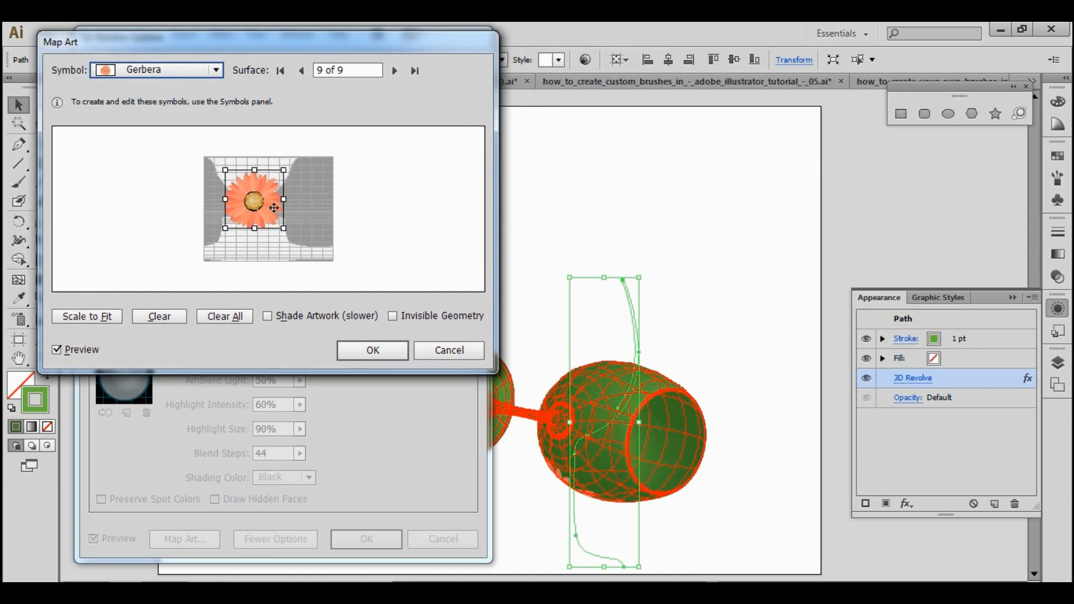
pyautogui.moveTo(274, 209); pyautogui.dragTo(263, 214)
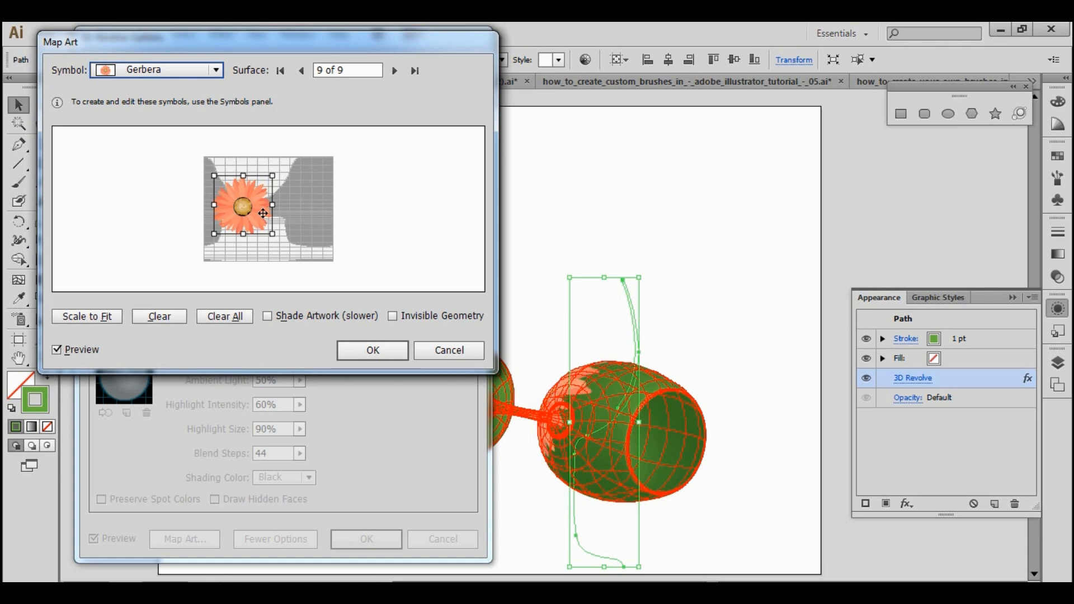
pyautogui.click(372, 351)
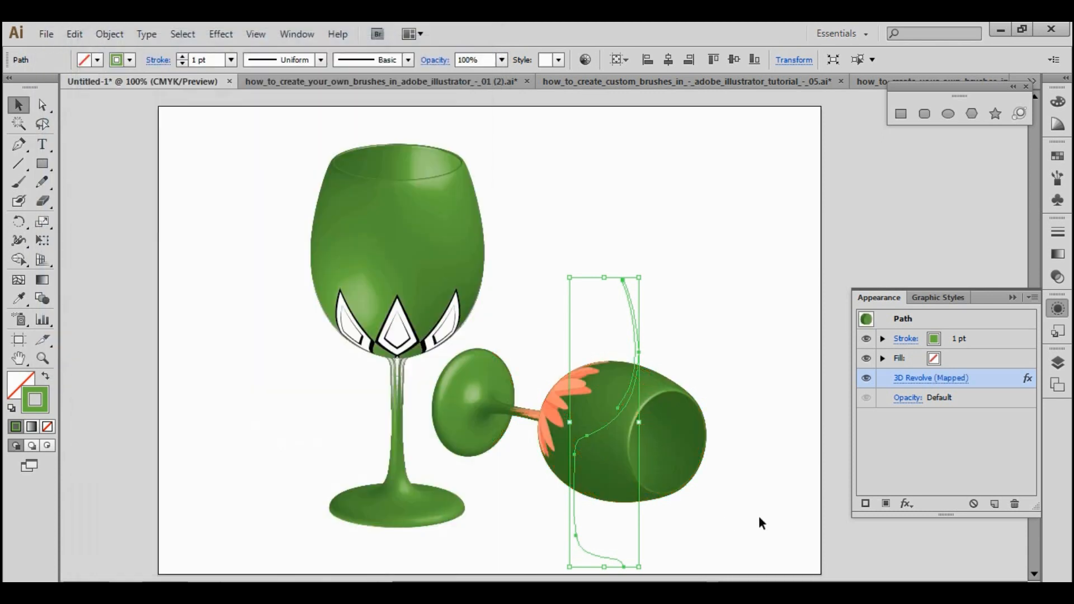
# Draw a wide flat ellipse with a green fill and no stroke, and place it under the tipped glass's bowl
pyautogui.click(758, 518)
pyautogui.moveTo(777, 516); pyautogui.dragTo(777, 494)
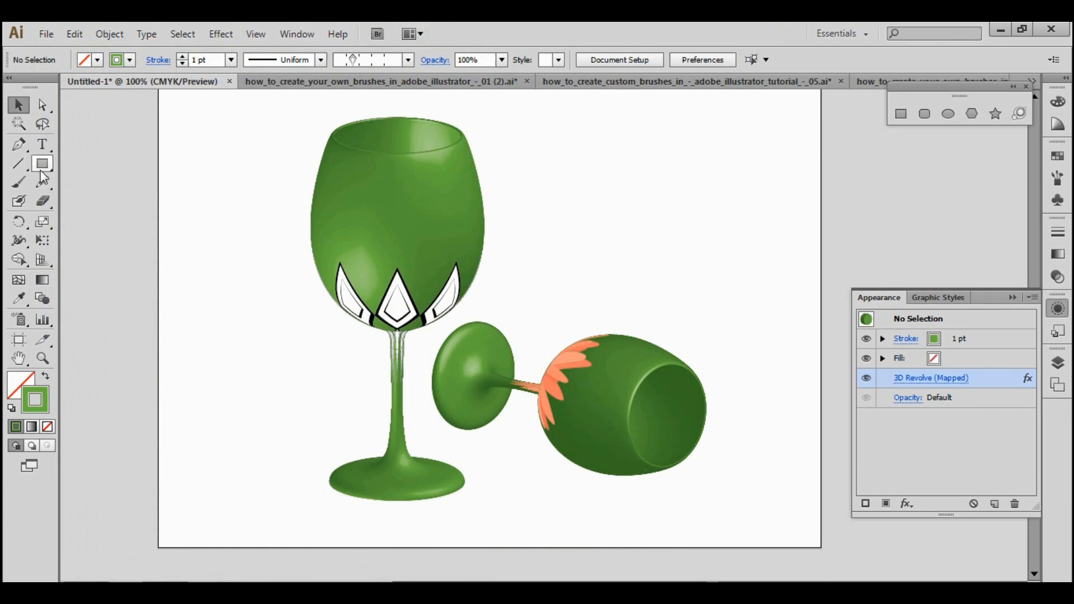
pyautogui.click(948, 113)
pyautogui.moveTo(604, 214)
pyautogui.mouseDown()
pyautogui.moveTo(721, 241)
pyautogui.moveTo(809, 244)
pyautogui.mouseUp()
pyautogui.press('v')
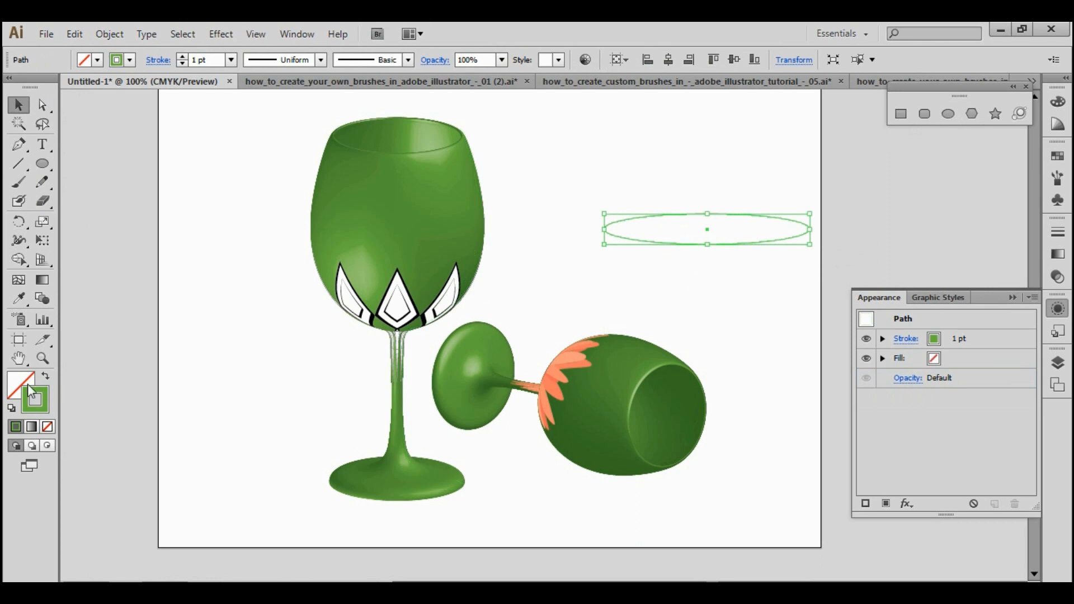
pyautogui.click(45, 379)
pyautogui.moveTo(771, 222); pyautogui.dragTo(676, 467)
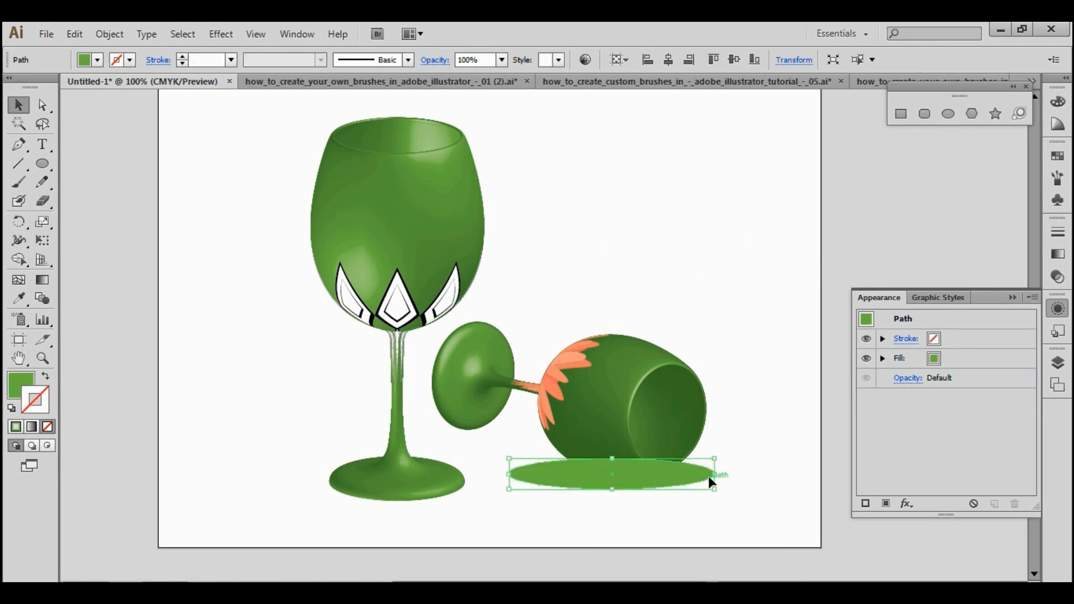
# Send the green ellipse behind the tipped glass and deselect it
pyautogui.rightClick(709, 476)
pyautogui.moveTo(768, 450)
pyautogui.click(610, 501)
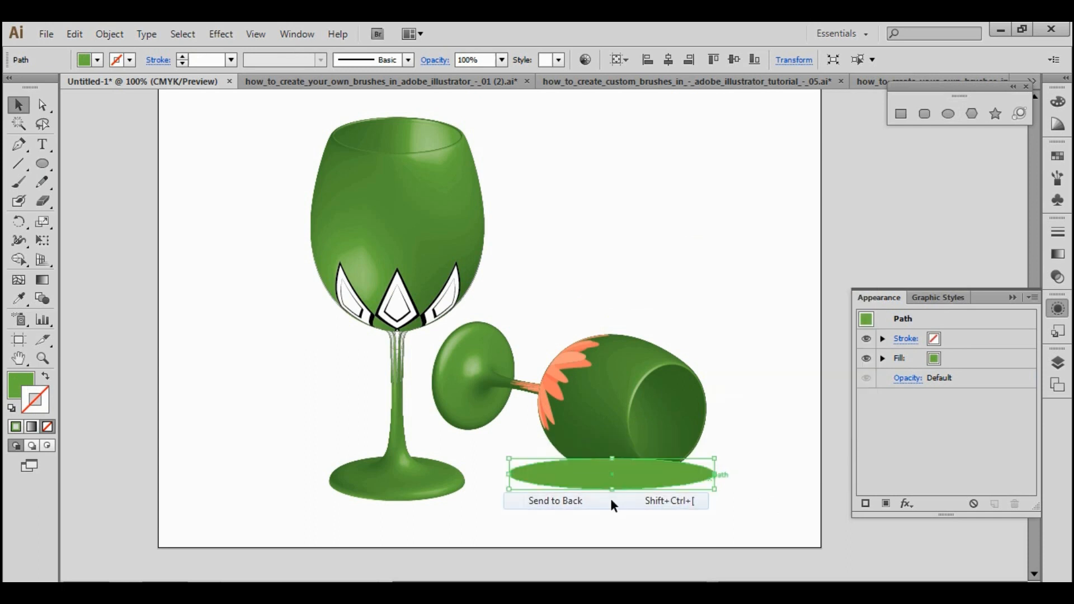
pyautogui.click(750, 506)
pyautogui.moveTo(772, 491); pyautogui.dragTo(730, 502)
# Fill the ellipse under the tipped glass with the white-to-black linear gradient and remove its stroke
pyautogui.click(643, 490)
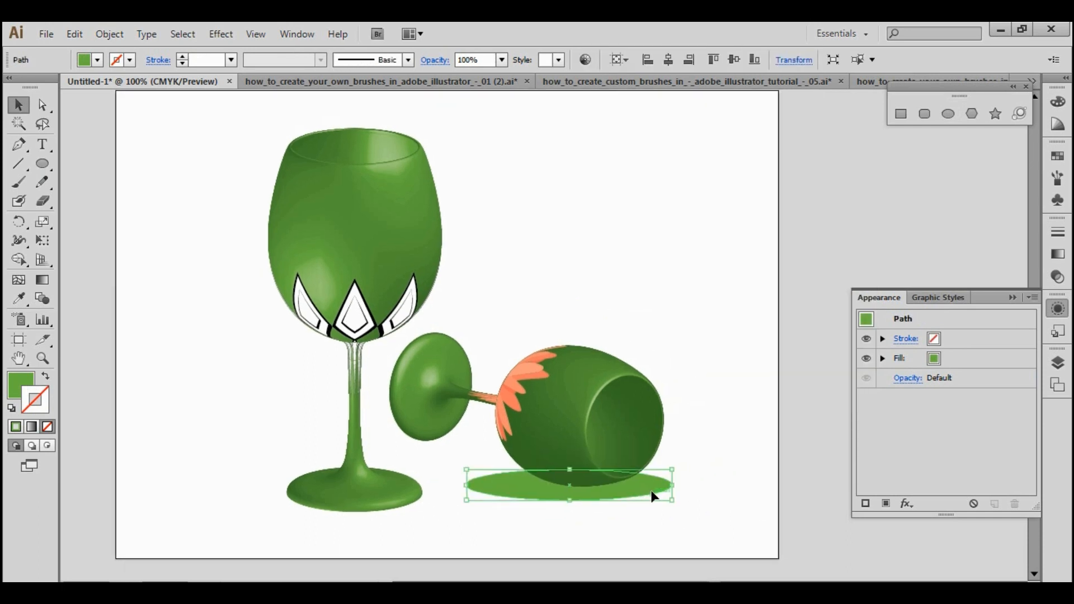
pyautogui.click(1058, 254)
pyautogui.click(865, 245)
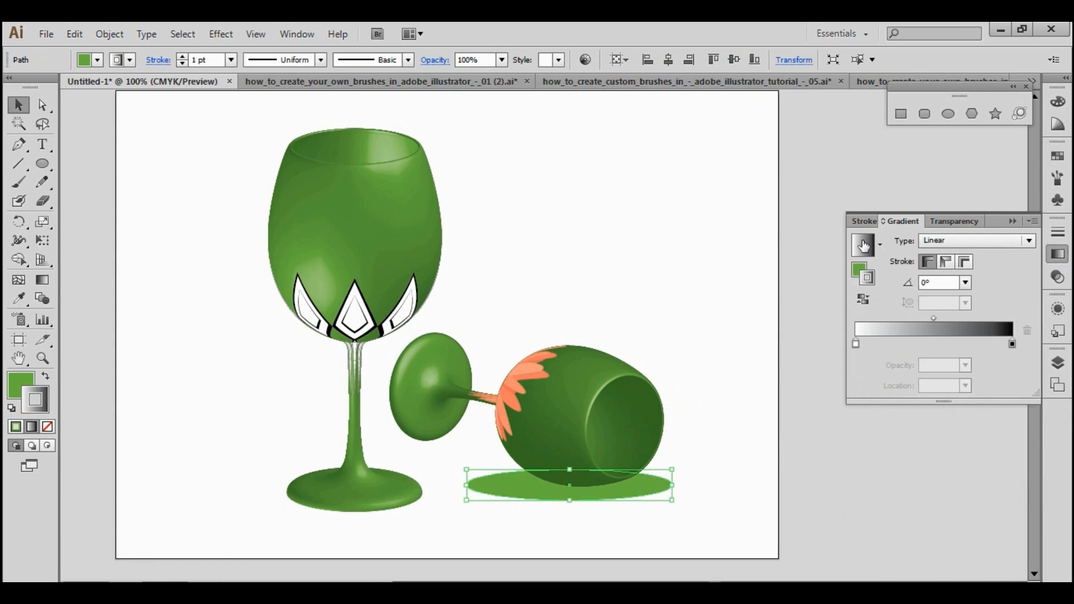
pyautogui.hotkey('shift', 'x')
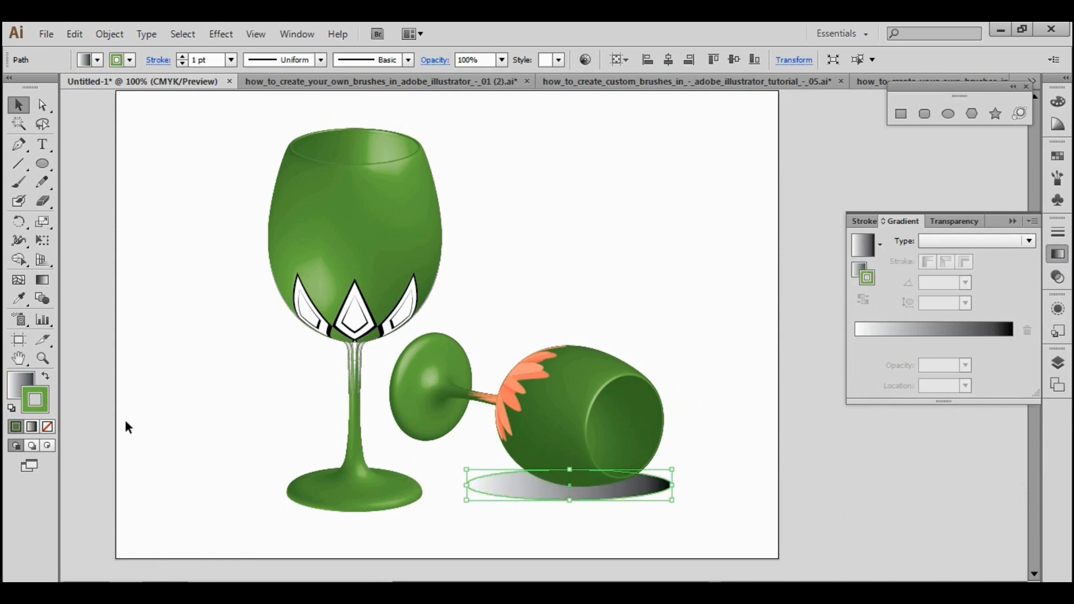
pyautogui.click(47, 427)
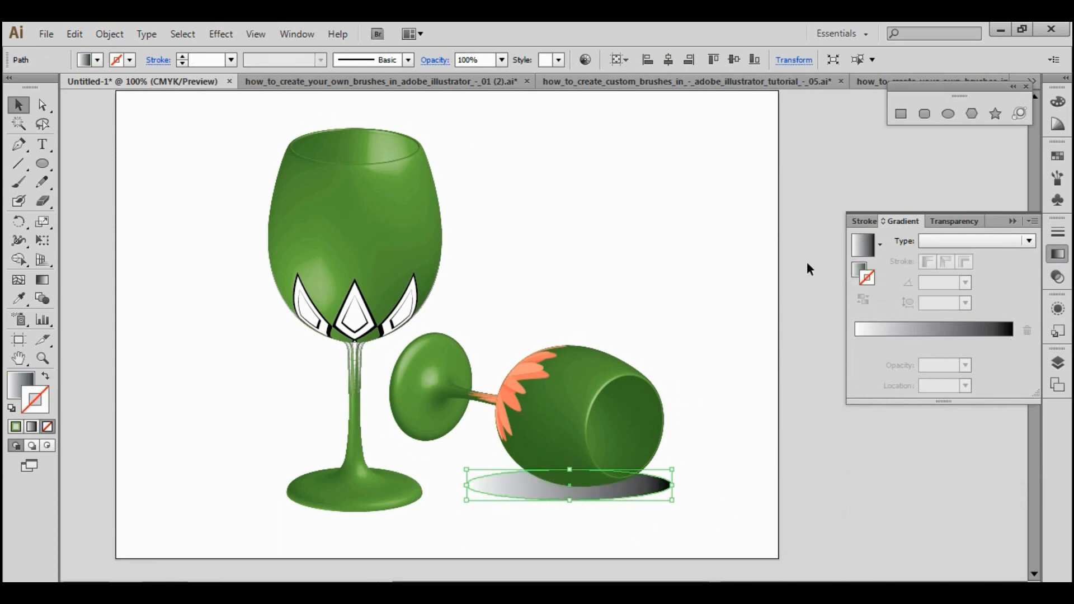
# Change the ellipse's fill gradient type to Radial
pyautogui.click(19, 380)
pyautogui.click(1058, 254)
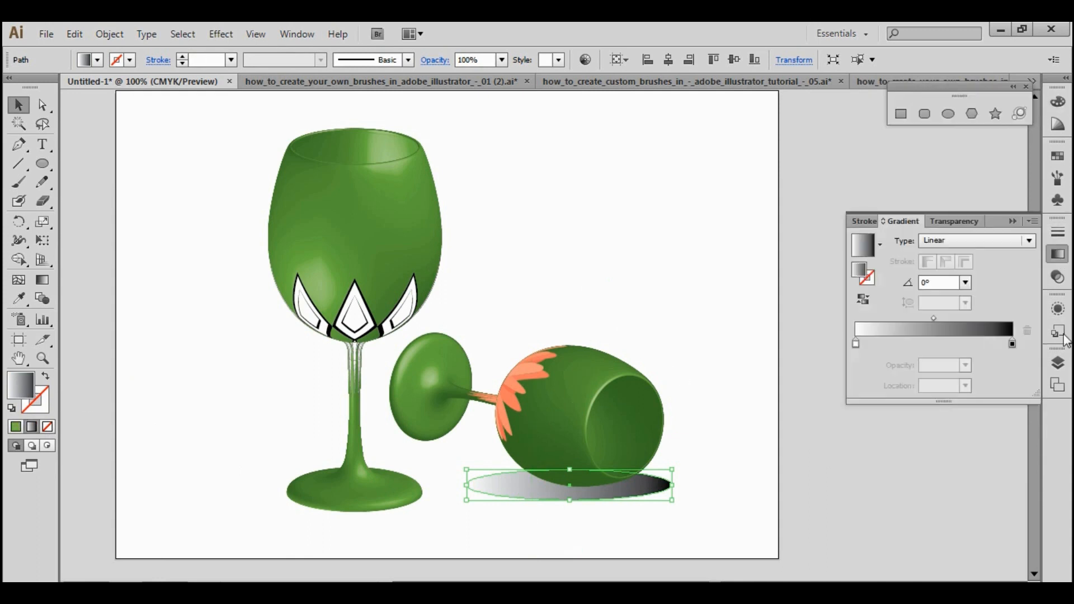
pyautogui.click(1029, 241)
pyautogui.click(935, 273)
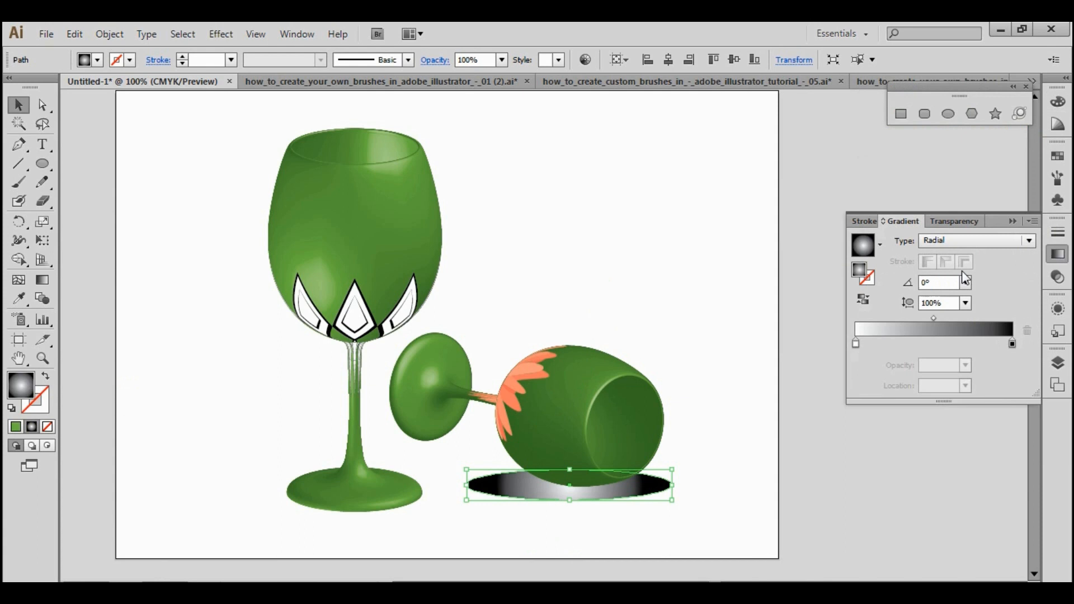
# Reverse the ellipse's radial gradient so black is at the center, and flatten and extend it to fit the ellipse
pyautogui.click(561, 498)
pyautogui.hotkey('ctrl', '+')
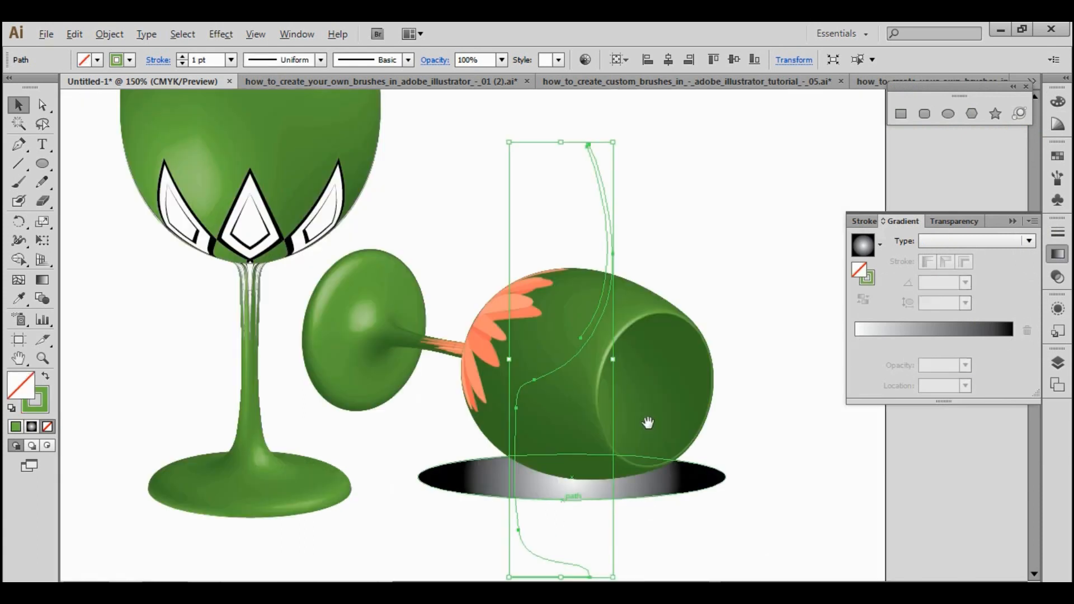
pyautogui.click(648, 398)
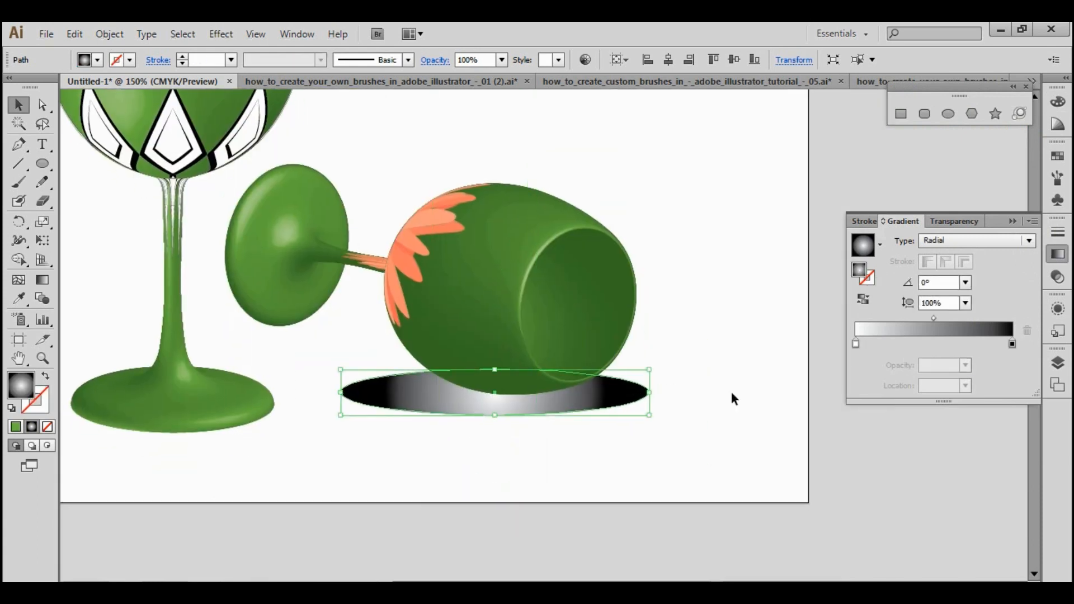
pyautogui.click(863, 300)
pyautogui.press('g')
pyautogui.moveTo(491, 290)
pyautogui.moveTo(495, 286); pyautogui.dragTo(494, 374)
pyautogui.moveTo(606, 392); pyautogui.dragTo(646, 392)
# Set the opacity of the gradient's outer white stop to 0%
pyautogui.click(1012, 343)
pyautogui.click(965, 365)
pyautogui.click(977, 382)
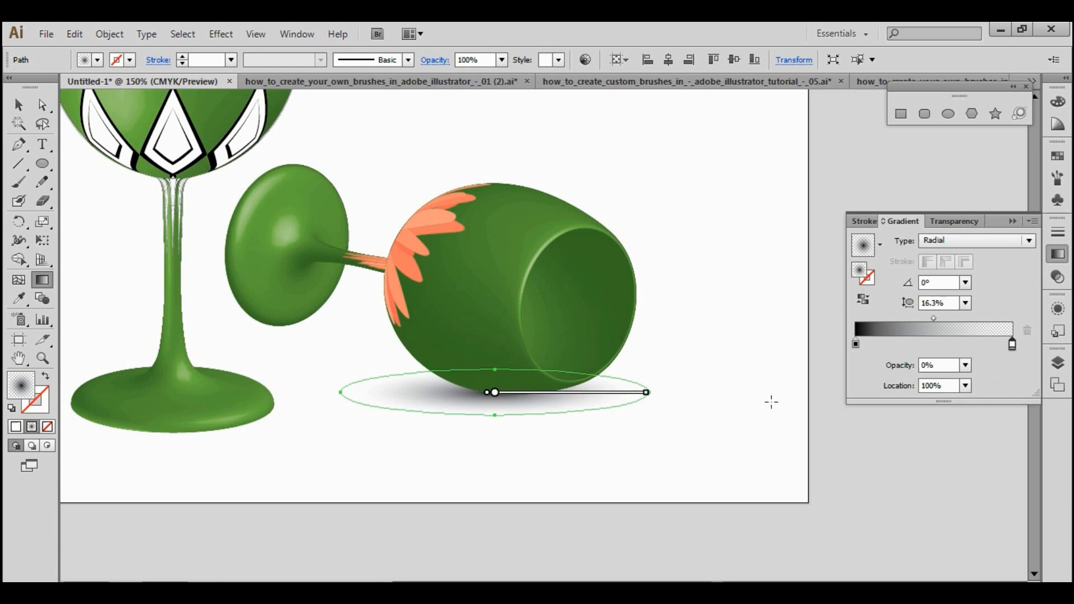
# Move the shadow ellipse up slightly, closer beneath the tipped glass's bowl, and deselect it
pyautogui.press('v')
pyautogui.click(703, 412)
pyautogui.moveTo(541, 414); pyautogui.dragTo(532, 407)
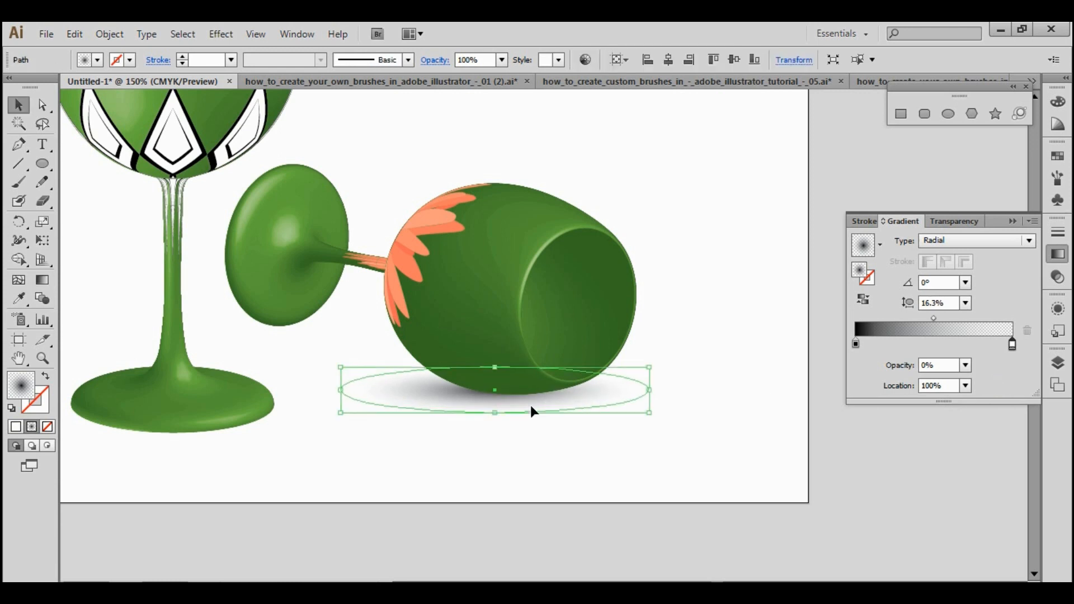
pyautogui.click(664, 413)
# Duplicate the shadow ellipse beneath the standing glass and enlarge the copy so it extends past both sides of the base
pyautogui.scroll(-1, 671, 441)
pyautogui.moveTo(603, 449); pyautogui.dragTo(723, 512)
pyautogui.moveTo(794, 499); pyautogui.dragTo(593, 488)
pyautogui.click(513, 487)
pyautogui.click(535, 469)
pyautogui.click(586, 478)
pyautogui.click(566, 459)
pyautogui.click(612, 480)
pyautogui.click(556, 460)
pyautogui.click(612, 485)
pyautogui.click(479, 477)
# Center the copied shadow under the standing glass's base, nudge it up slightly, and deselect it
pyautogui.moveTo(432, 478); pyautogui.dragTo(457, 485)
pyautogui.press('Up')
pyautogui.press('Up')
pyautogui.press('Up')
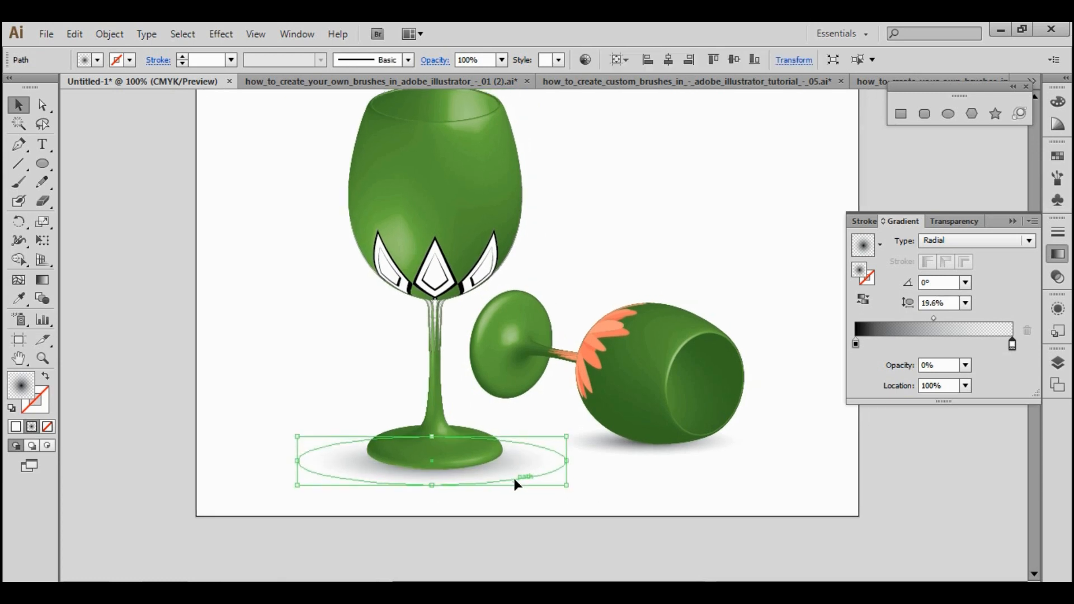
pyautogui.click(564, 496)
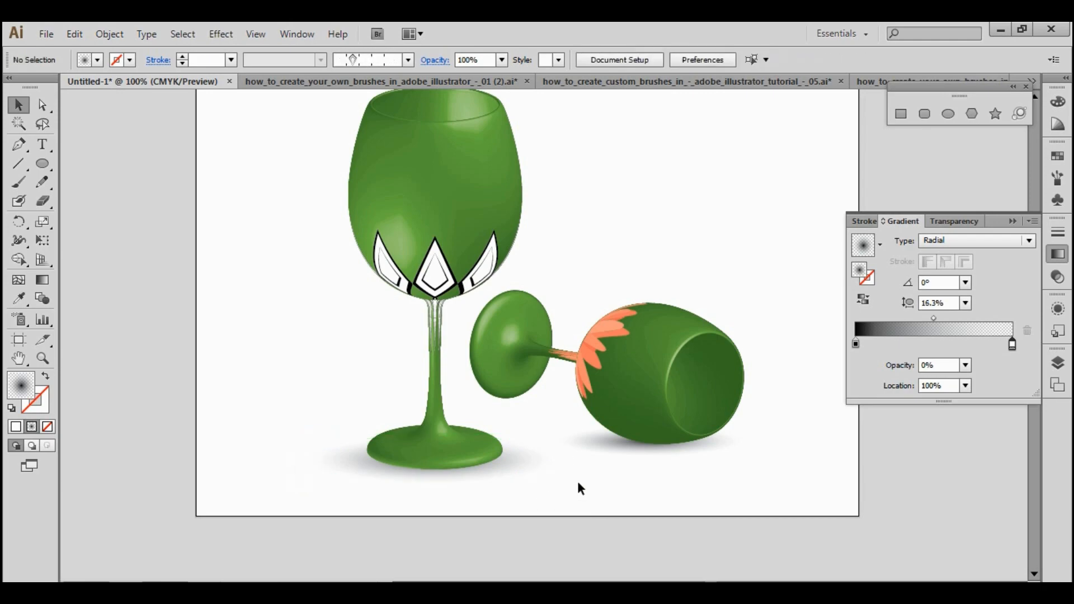